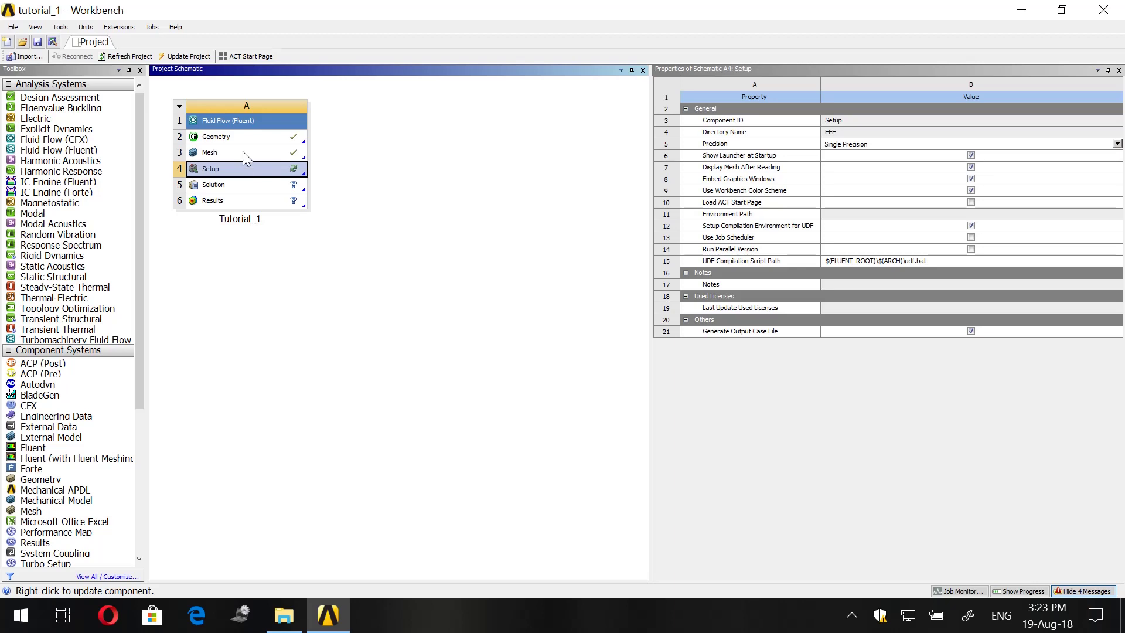
- Open the Mesh component and display the coiled pipe model with its named selections expanded
double_click(243, 151)
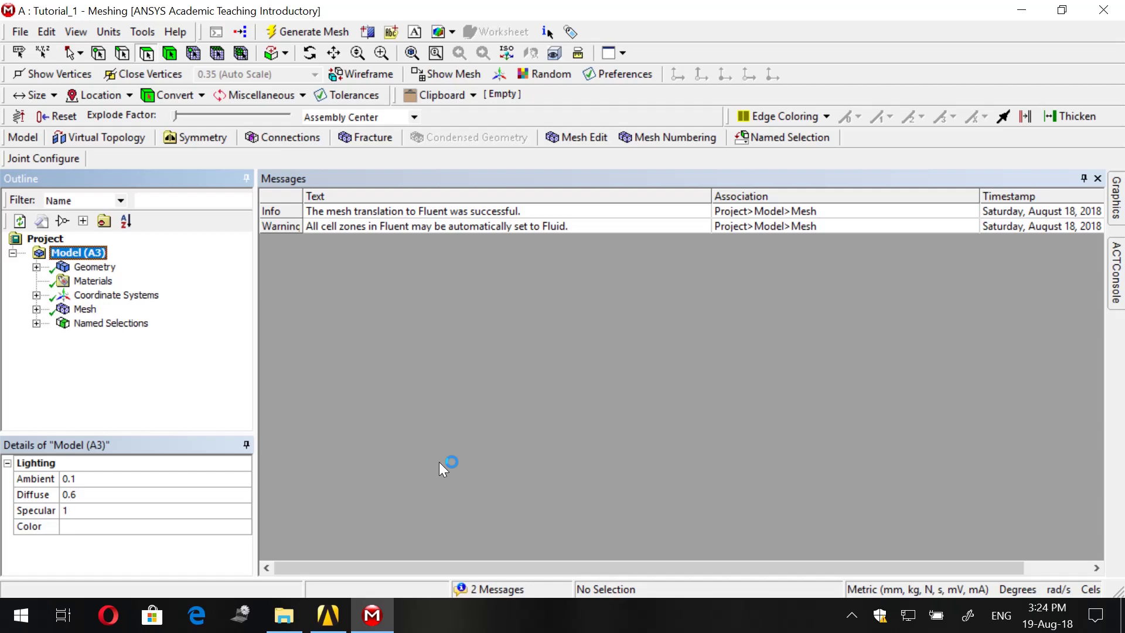
click(1098, 178)
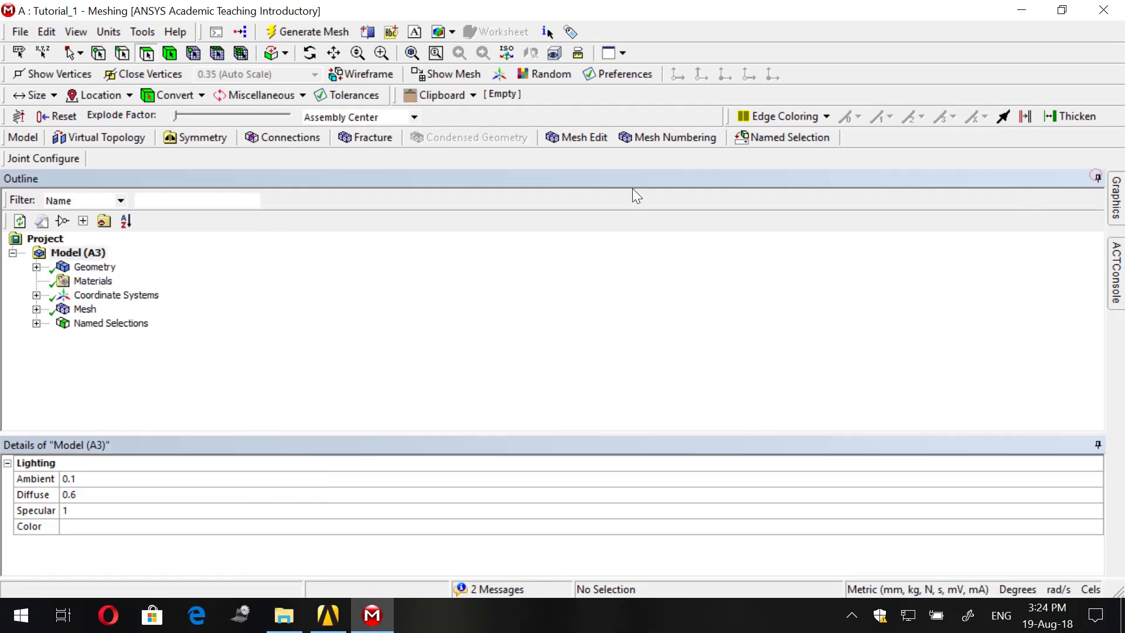
click(36, 323)
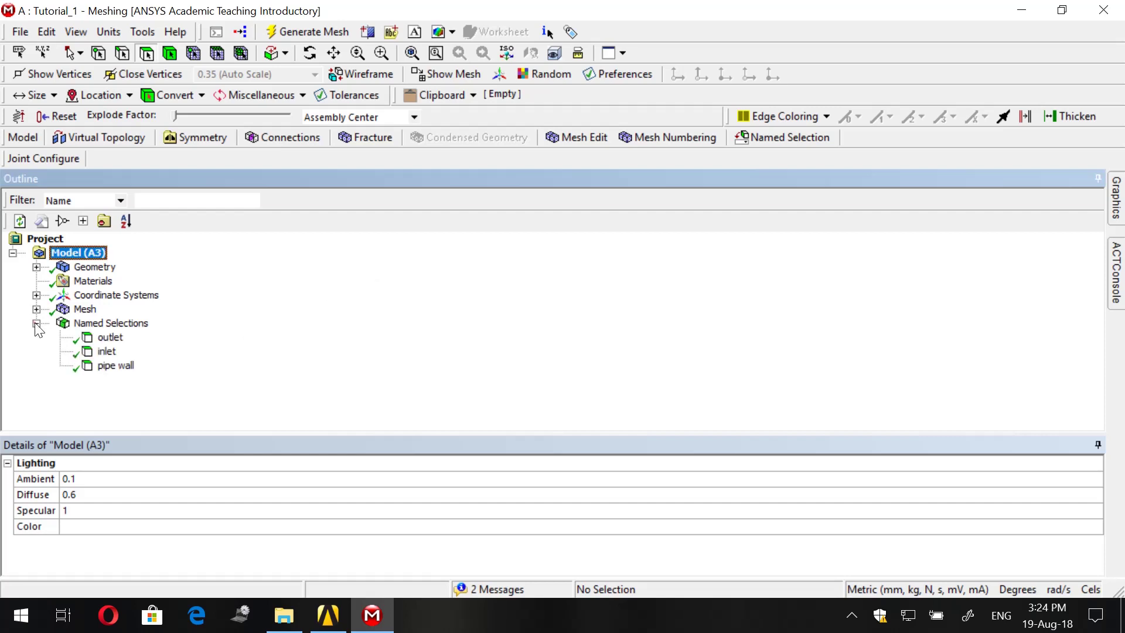
click(1116, 199)
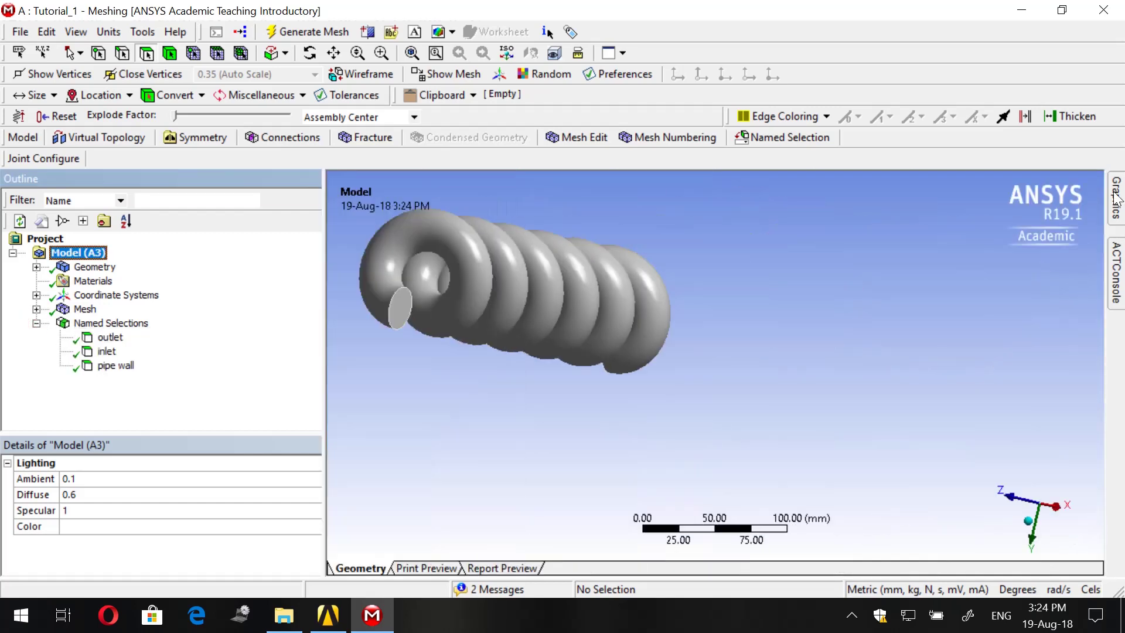
click(1028, 521)
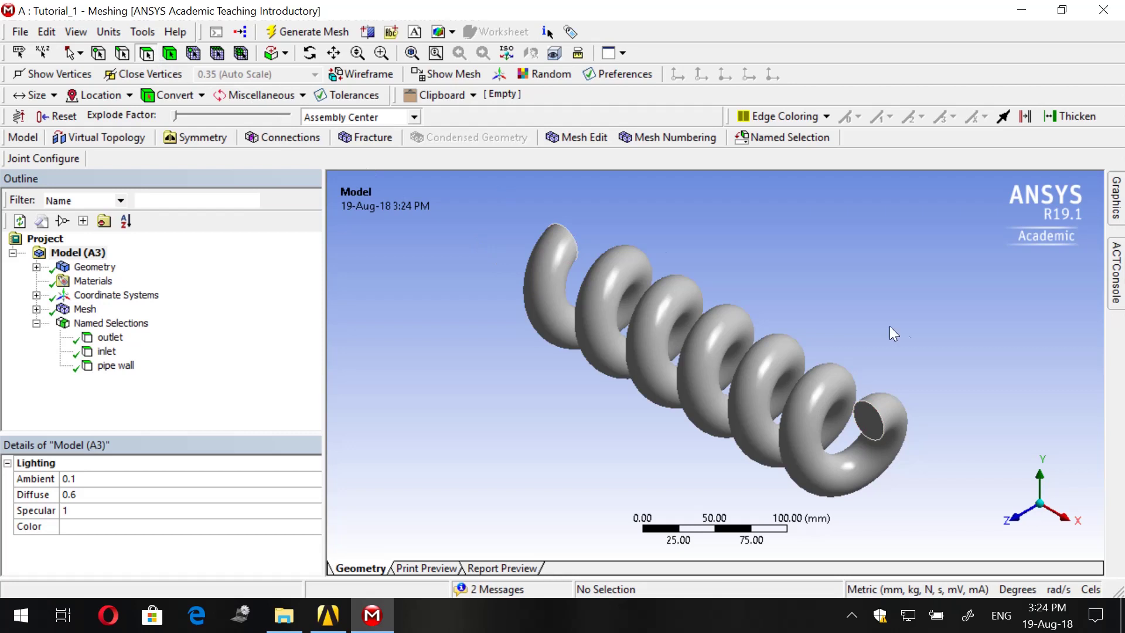
click(879, 428)
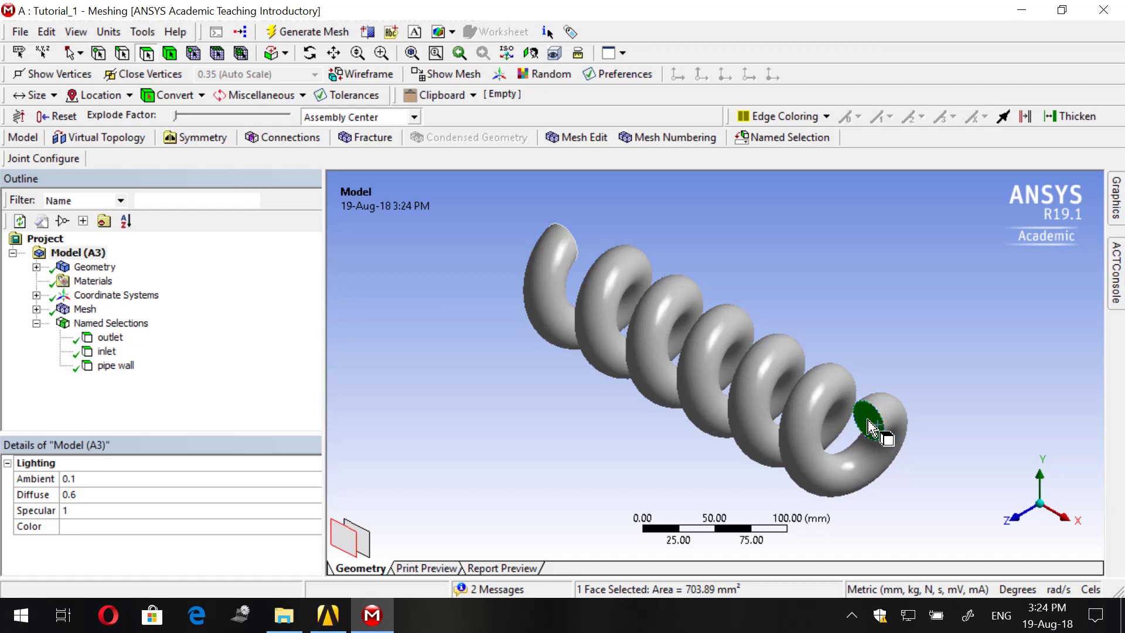
right_click(869, 423)
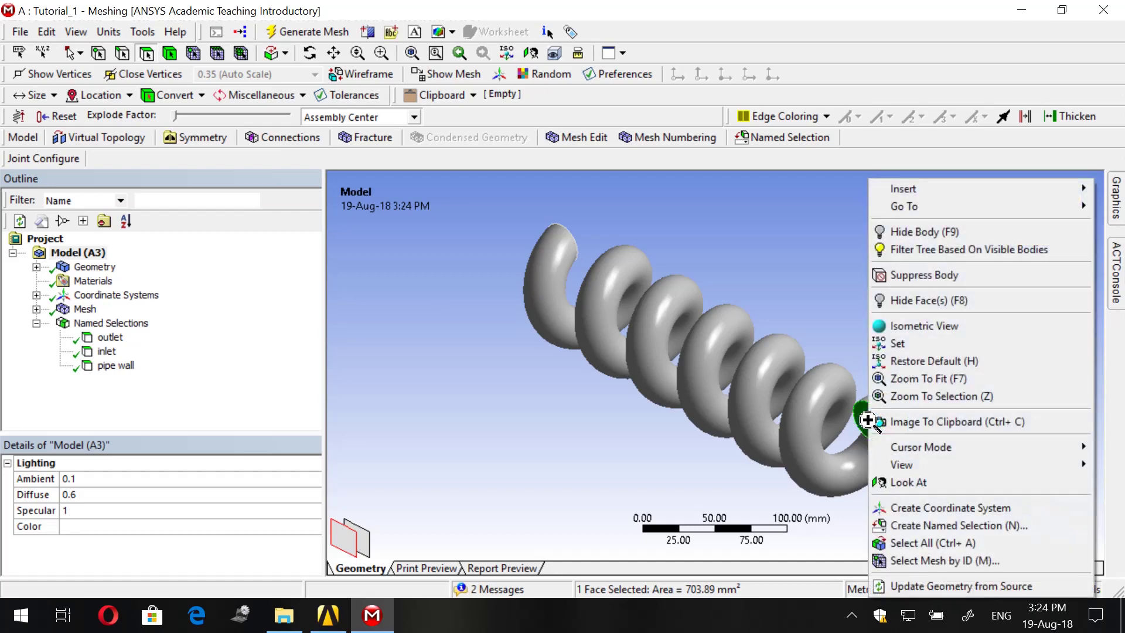
click(969, 529)
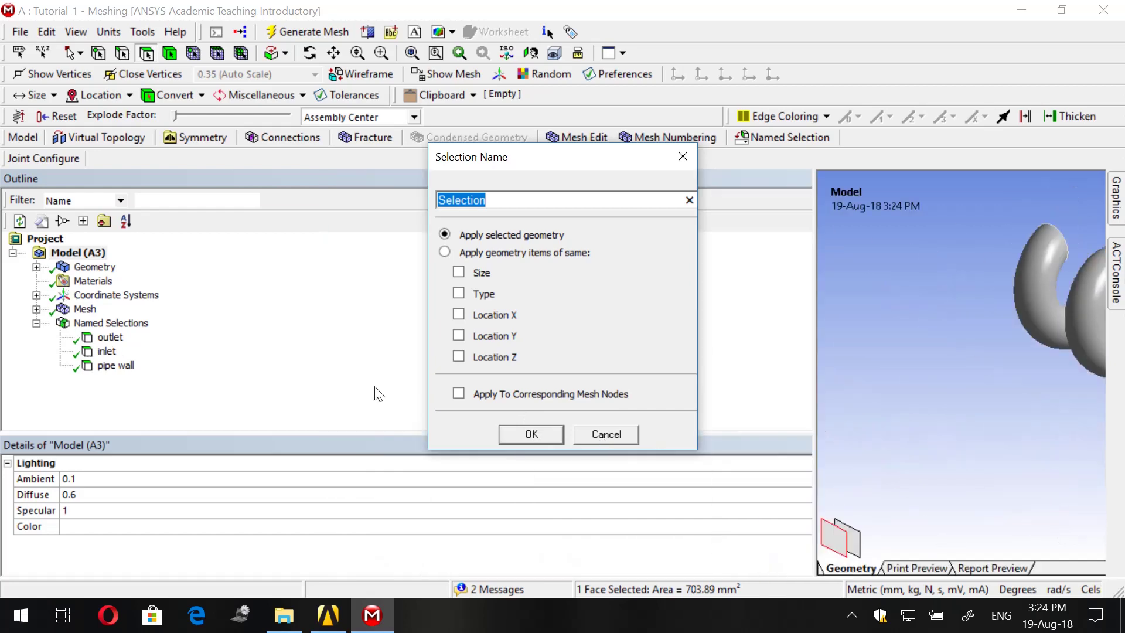
click(589, 435)
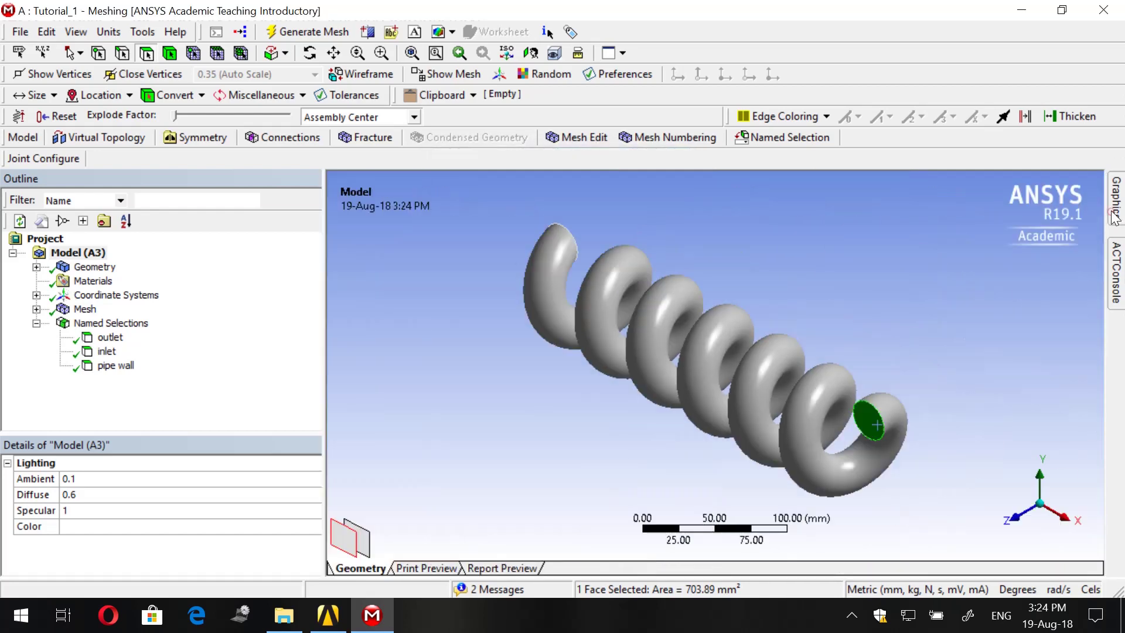
middle_drag(659, 392, 551, 349)
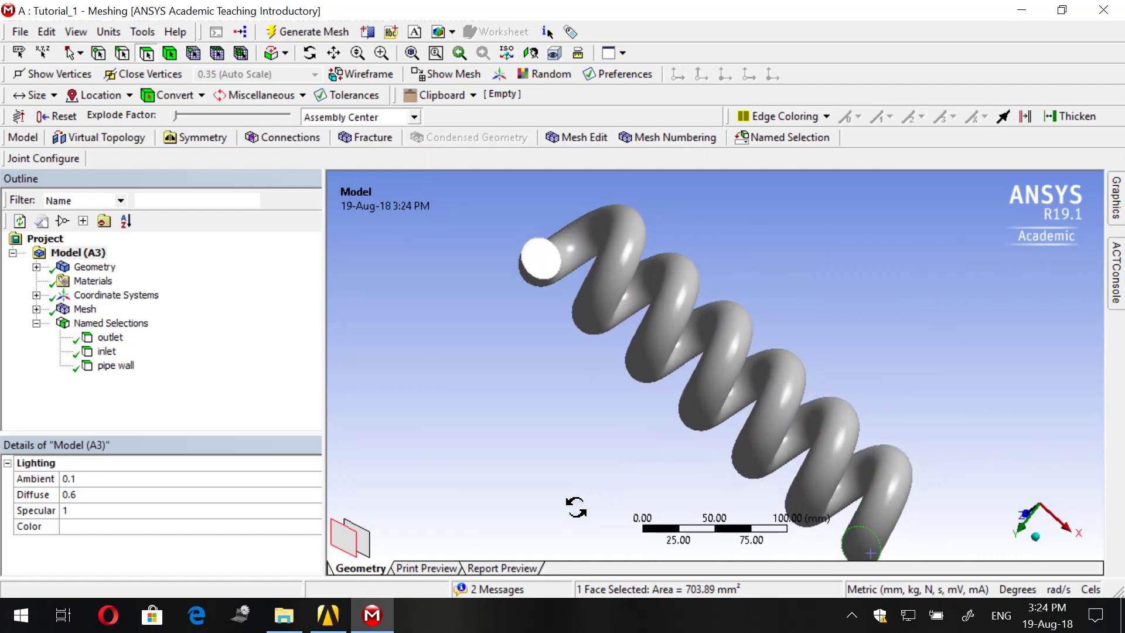
click(534, 268)
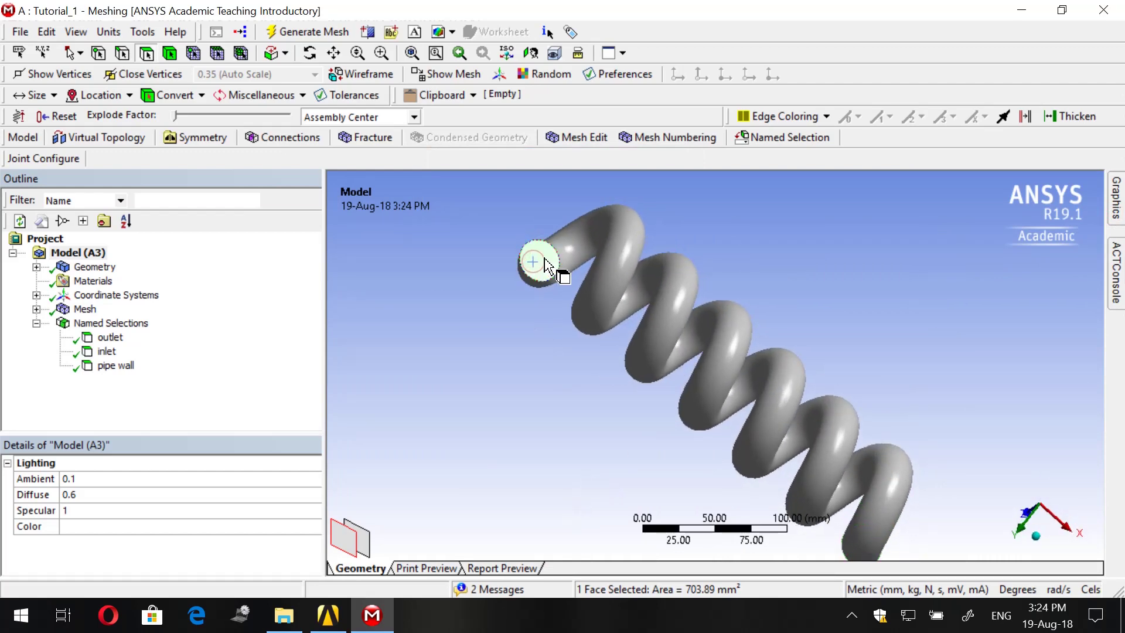
right_click(546, 273)
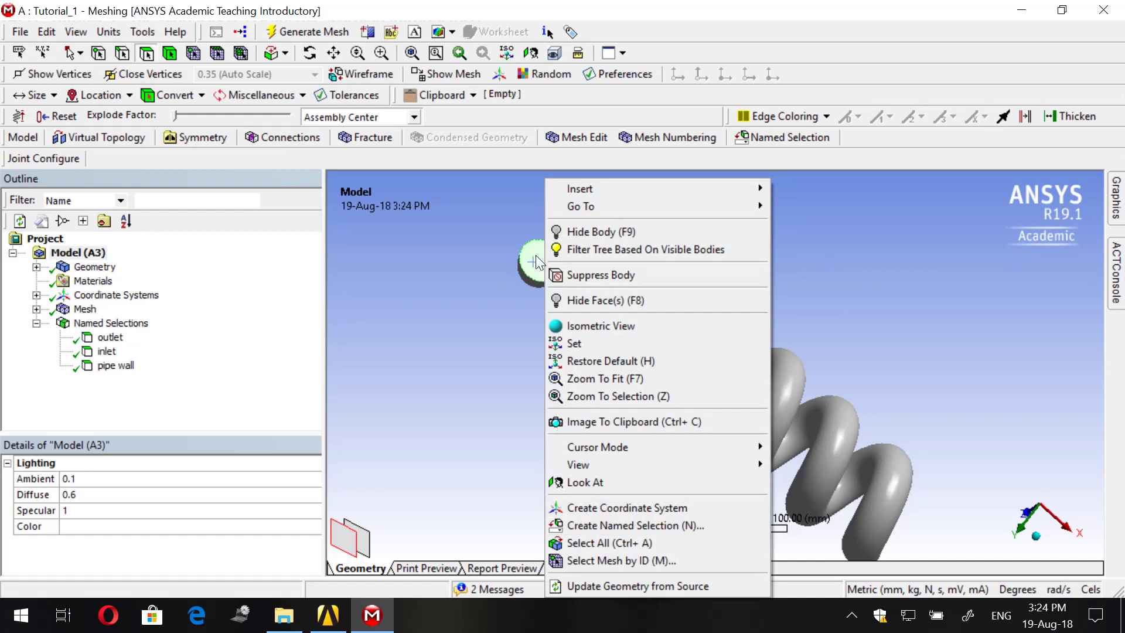
click(593, 525)
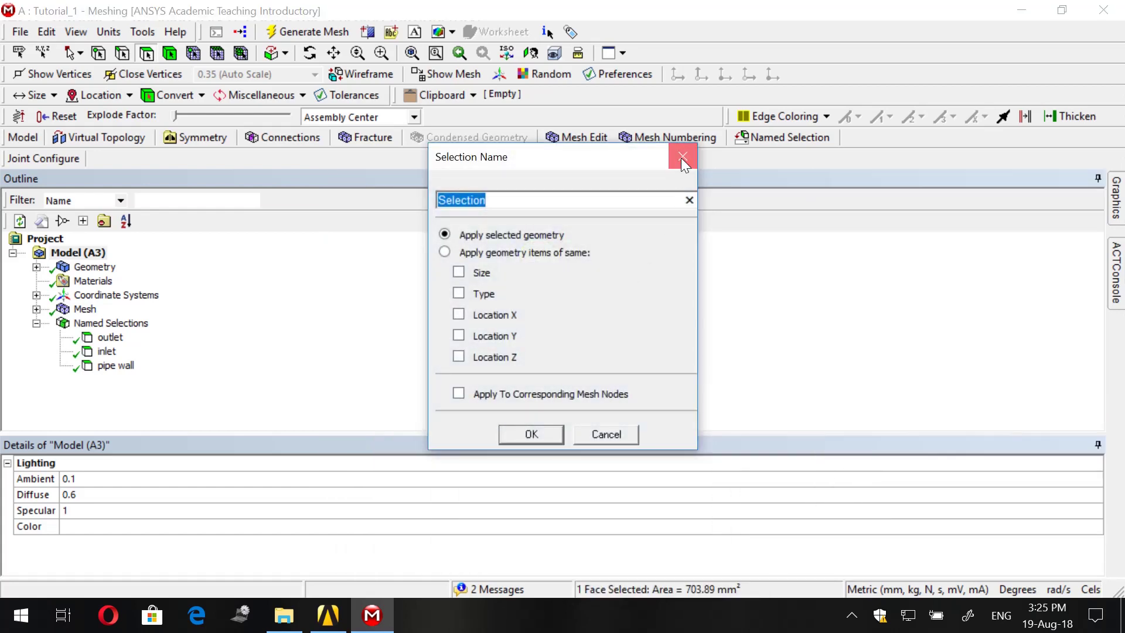
click(681, 157)
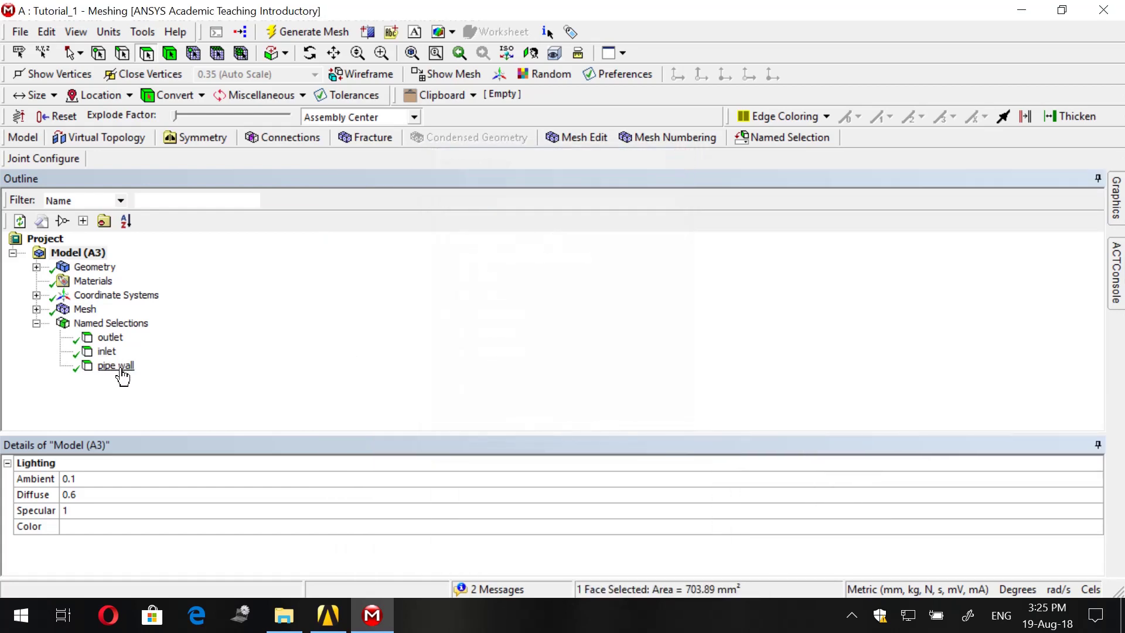
mouse_move(1115, 198)
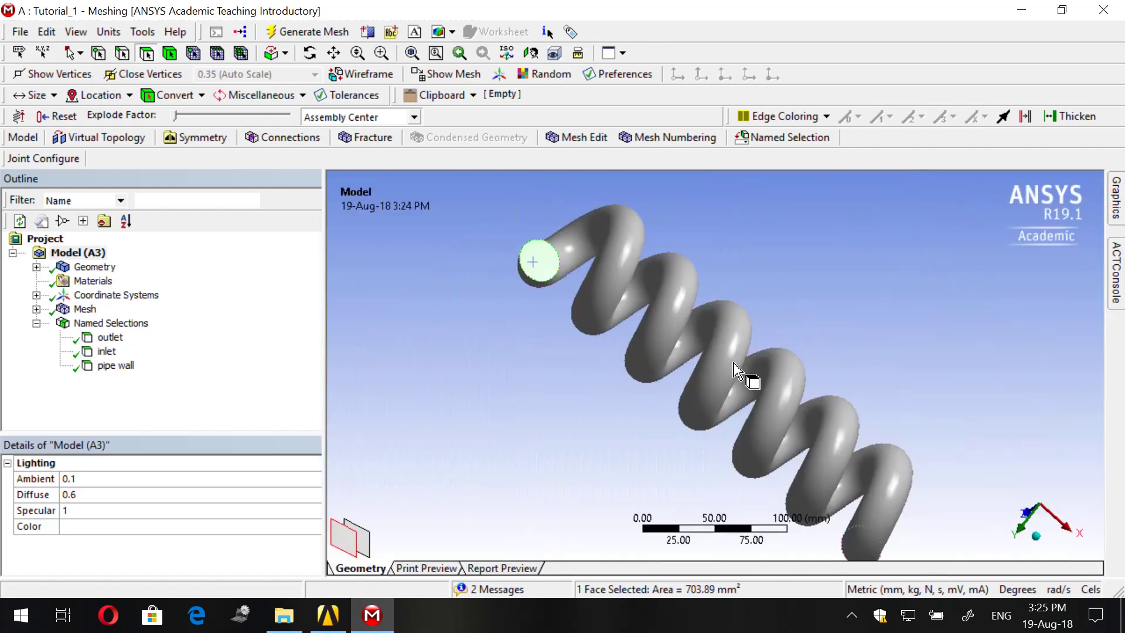
click(735, 370)
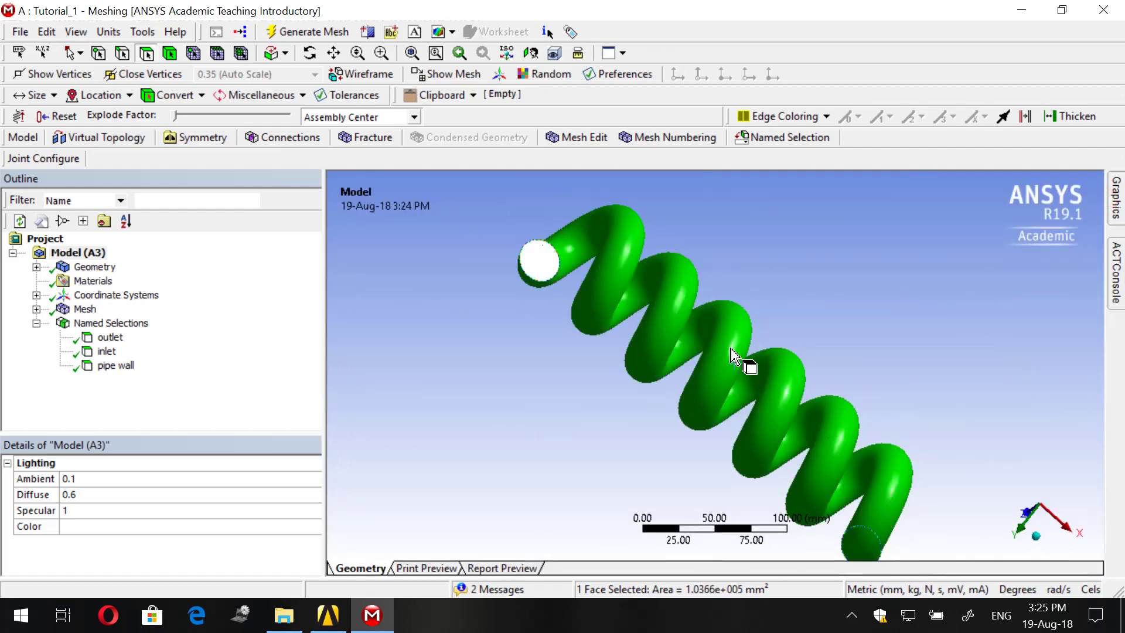
right_click(731, 351)
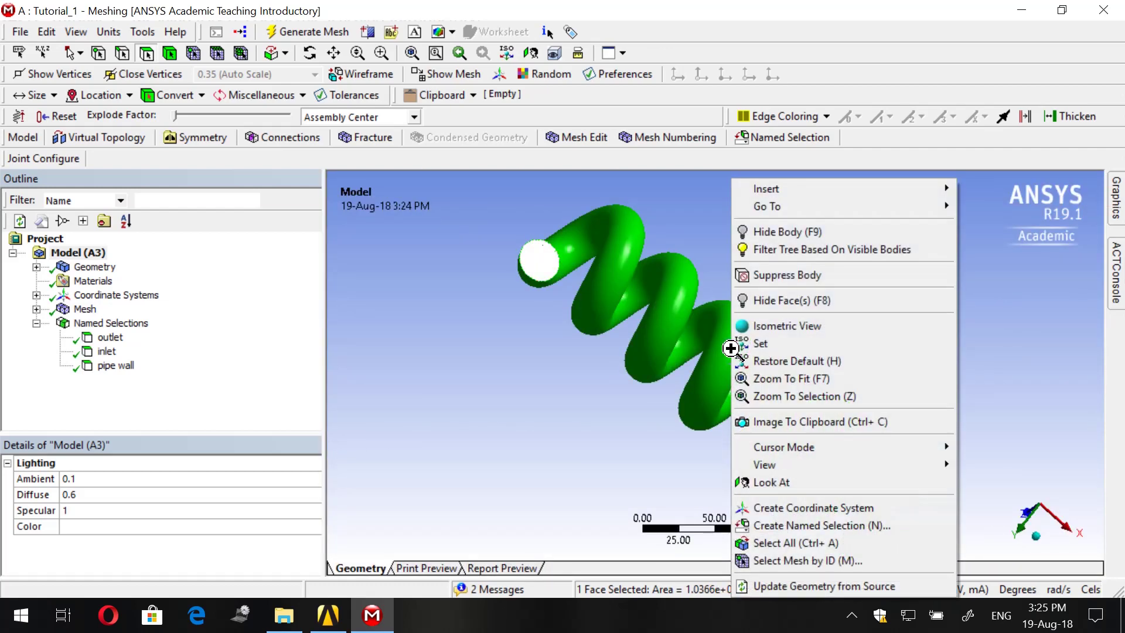
click(791, 525)
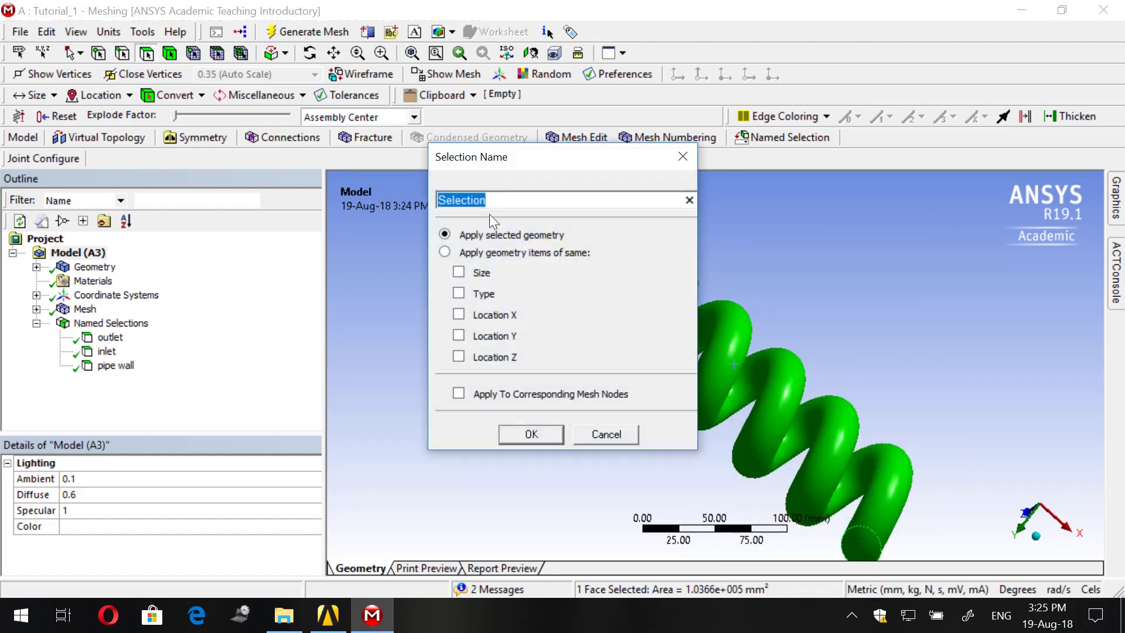
click(605, 434)
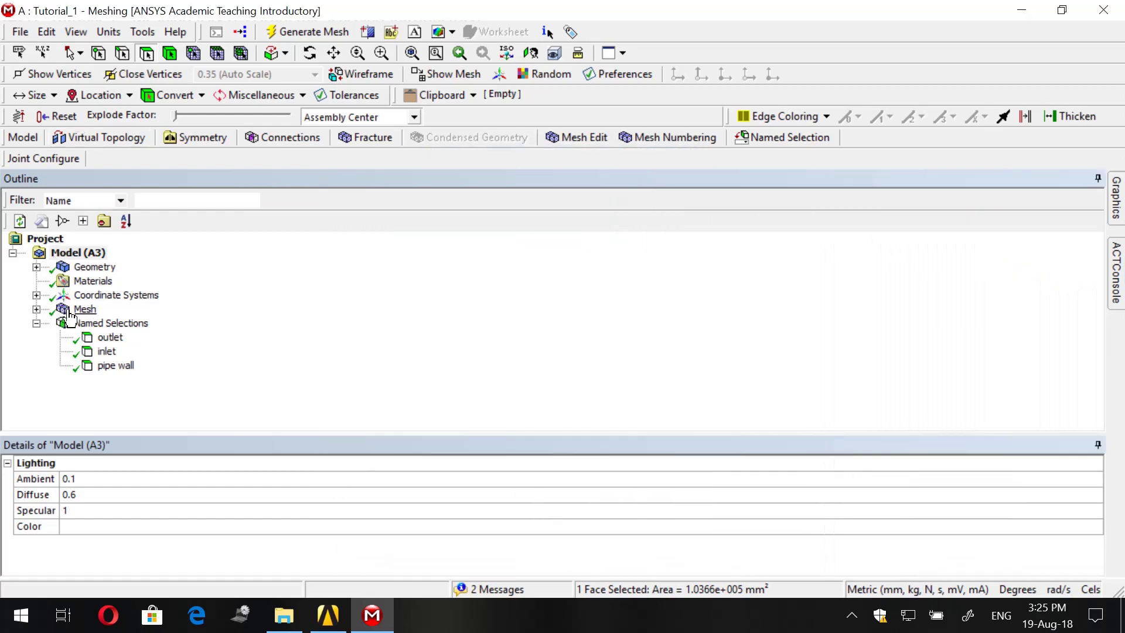
- Update the mesh, review the mesh translation messages, and close the Meshing window
click(68, 310)
click(68, 137)
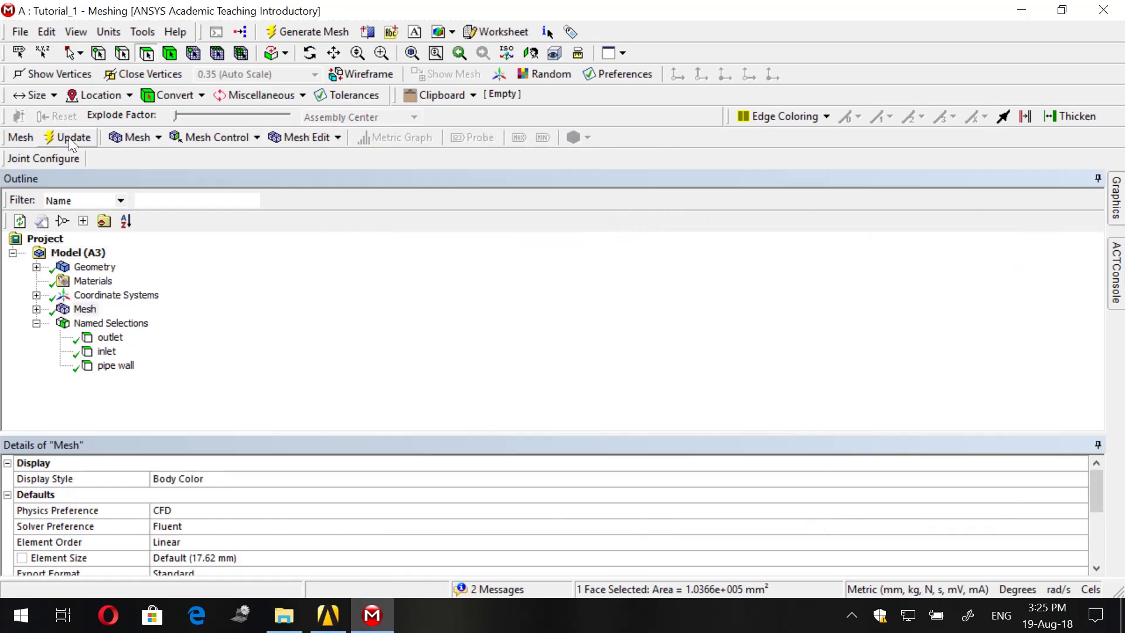
double_click(479, 586)
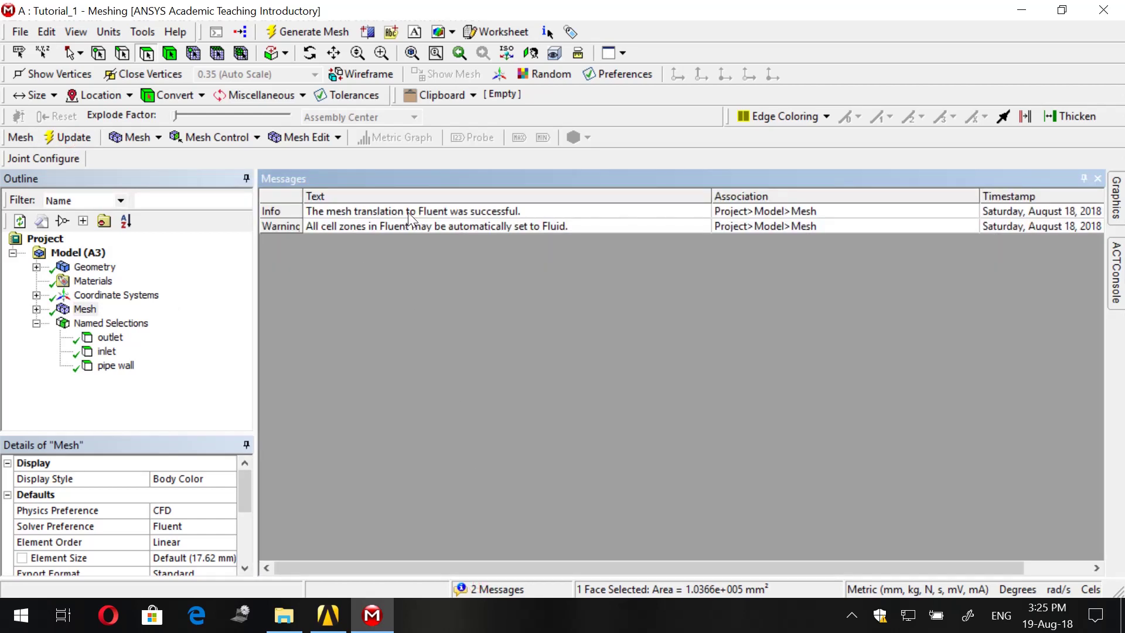
click(1105, 8)
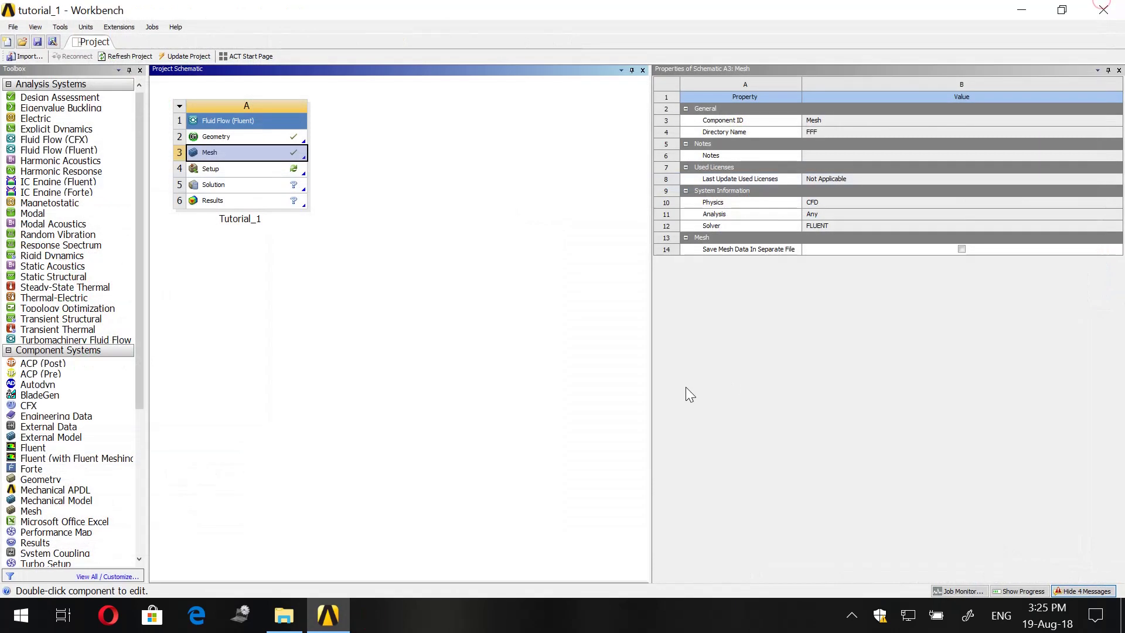
- Launch Fluent from the Setup component with double precision and parallel processing on the local machine, raising the number of solver processes
double_click(233, 171)
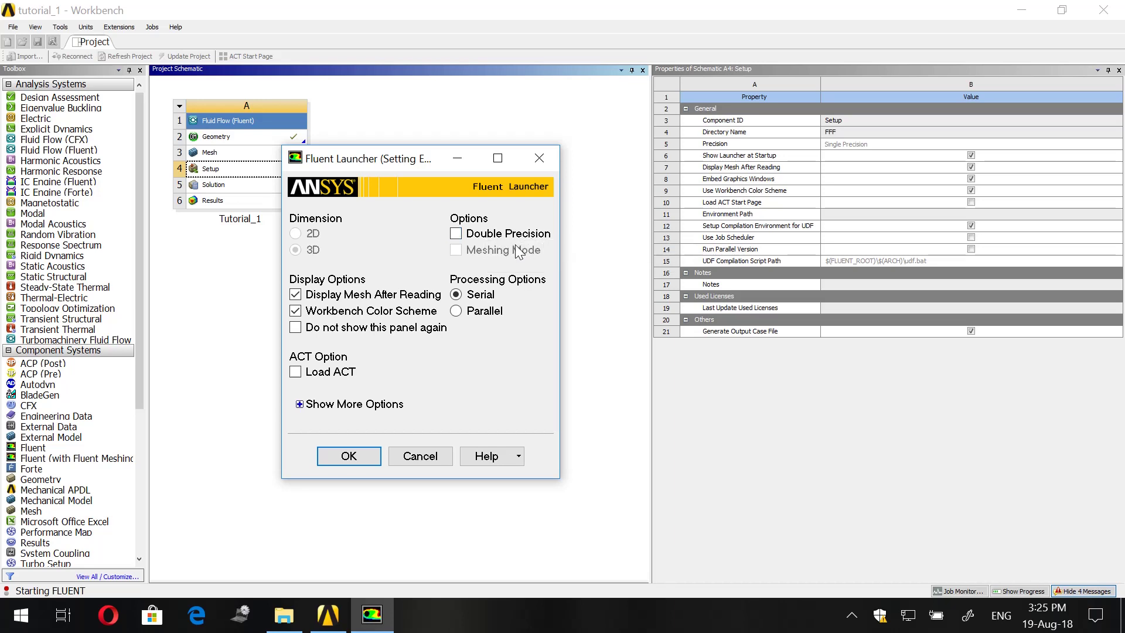
click(455, 234)
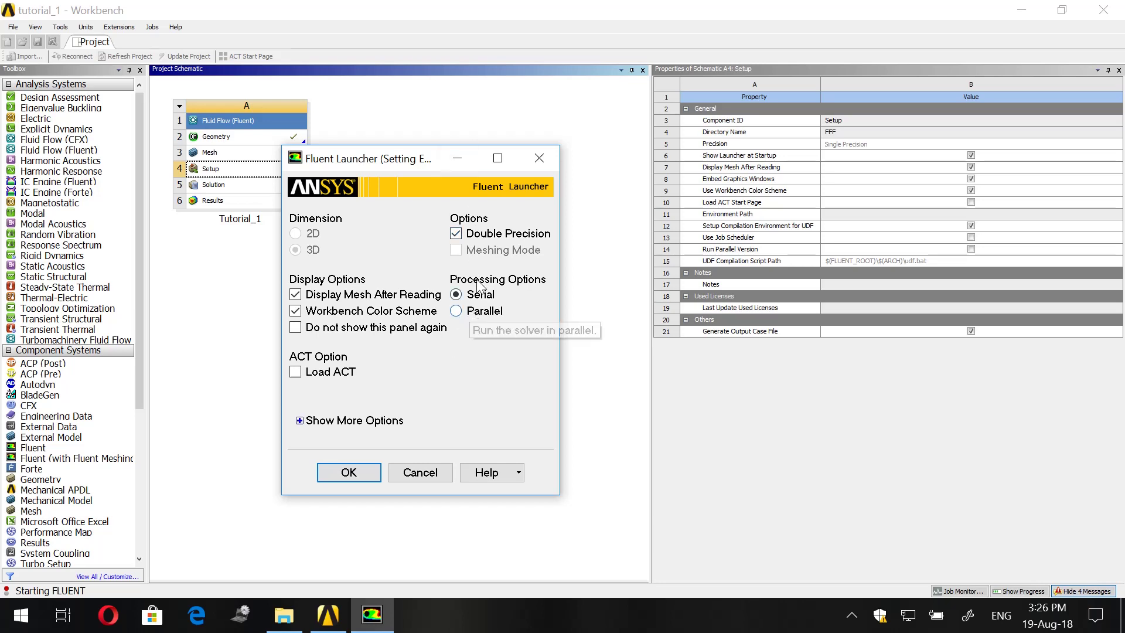
click(491, 313)
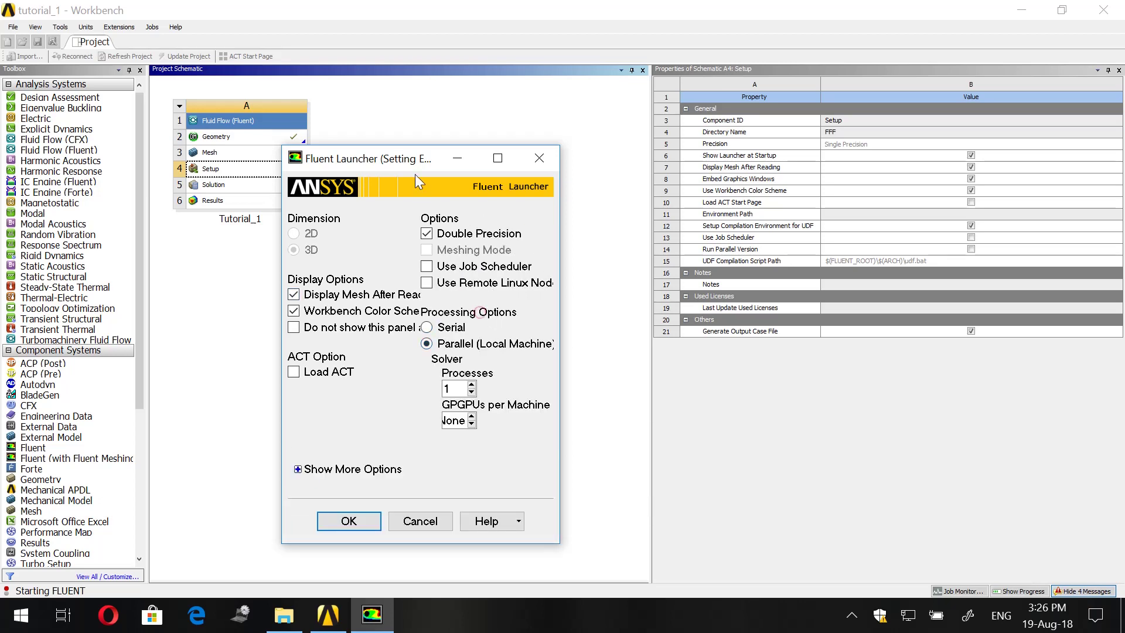
drag(409, 160, 417, 112)
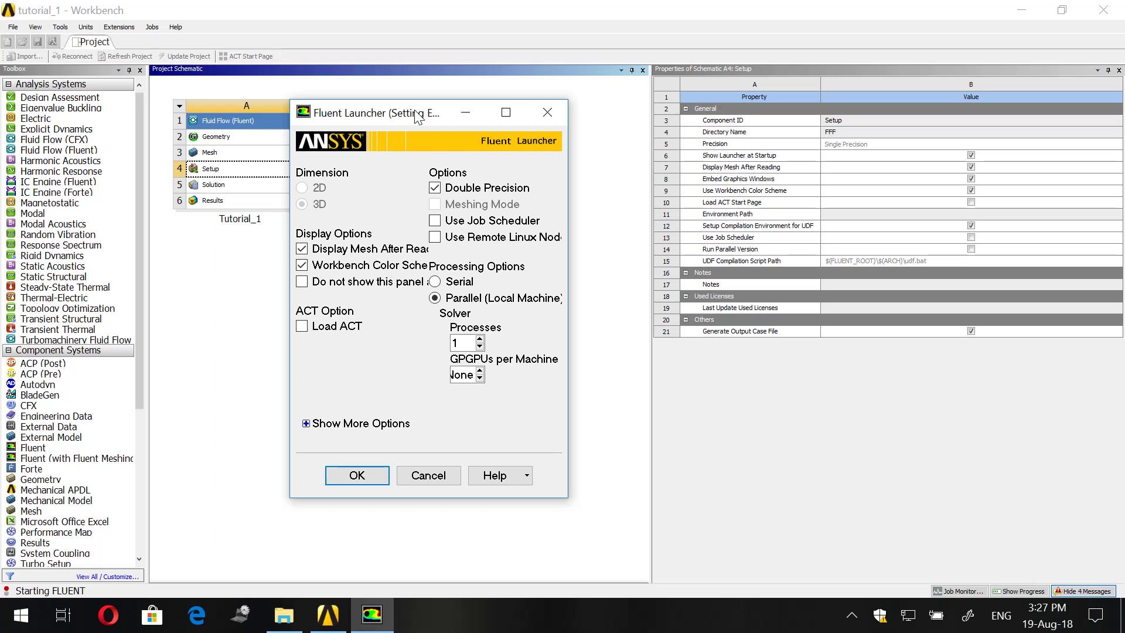
click(480, 339)
click(479, 339)
click(479, 339)
click(357, 475)
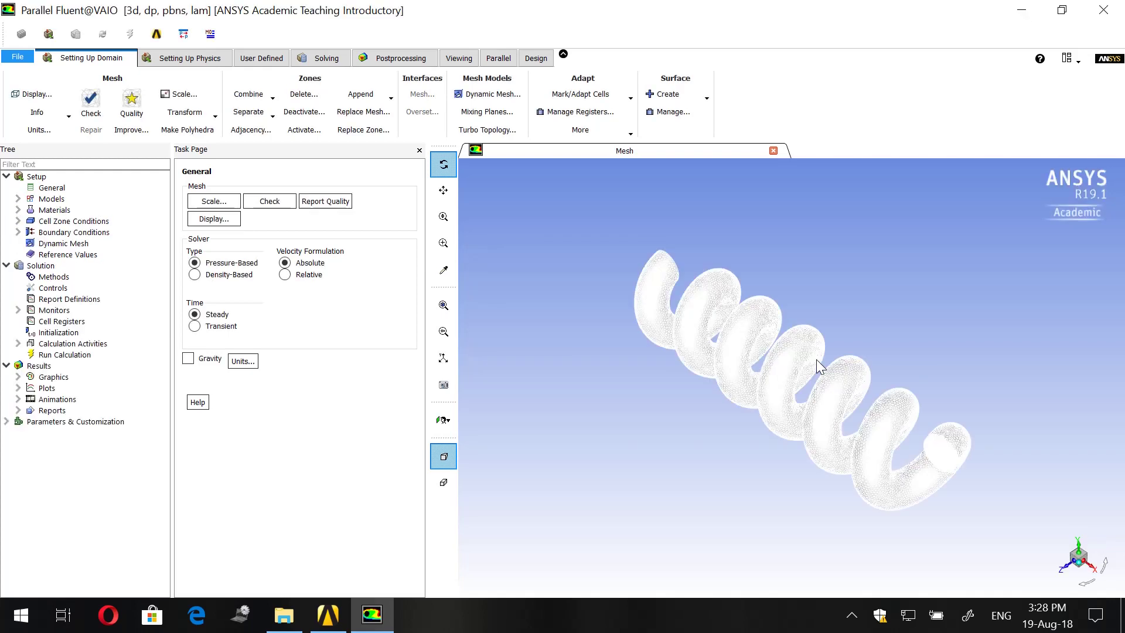
- Turn on the Energy Equation in the solver's physics models
click(65, 187)
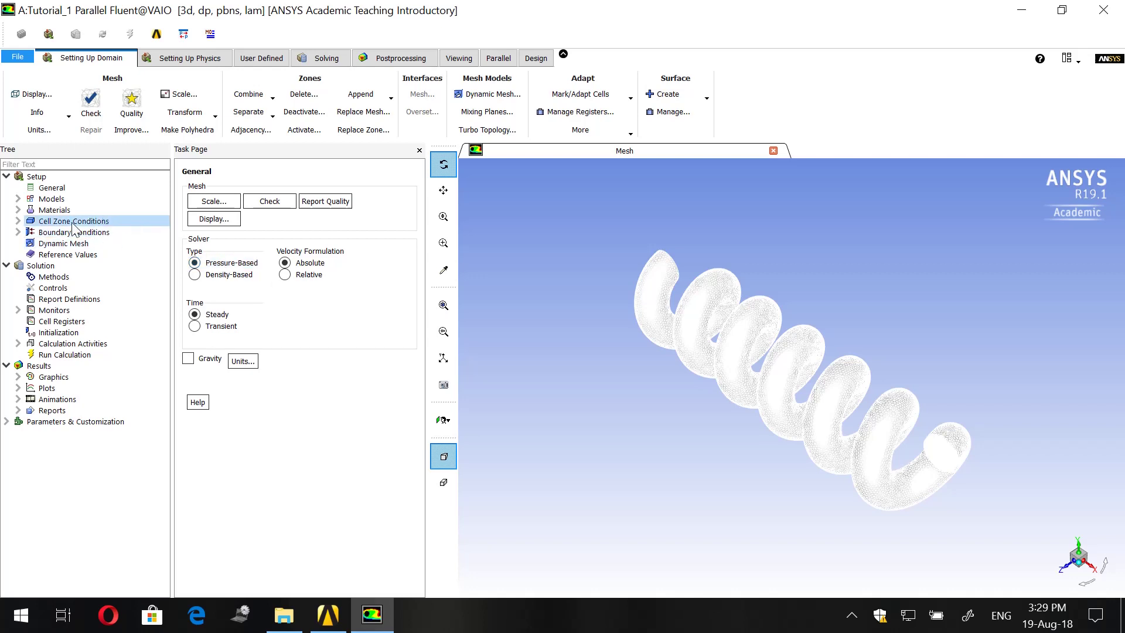
double_click(24, 199)
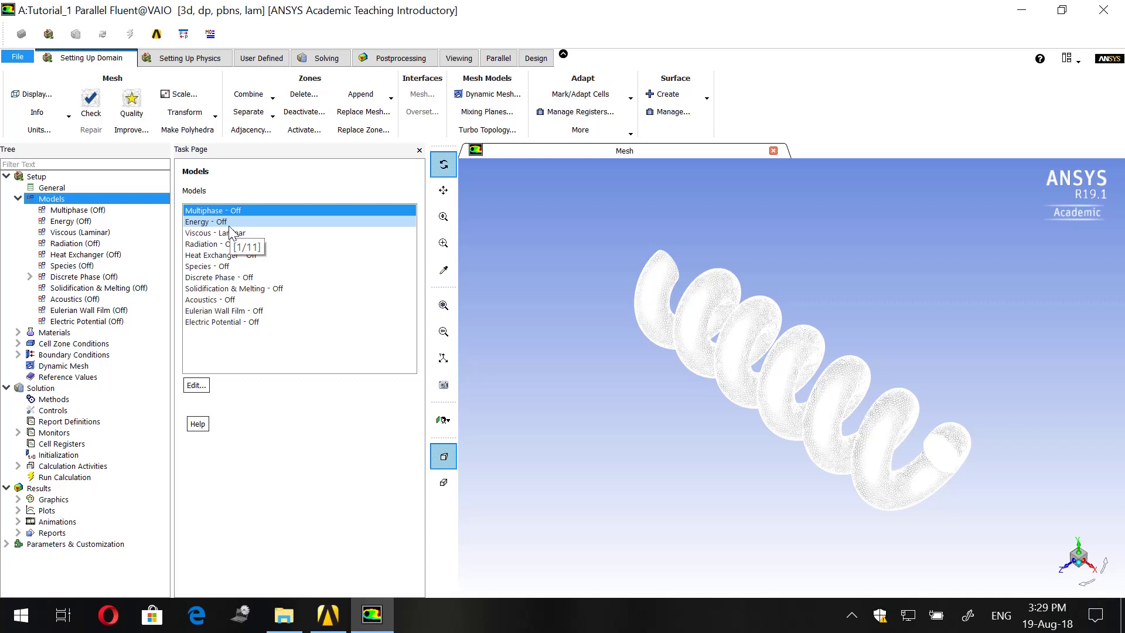
double_click(229, 224)
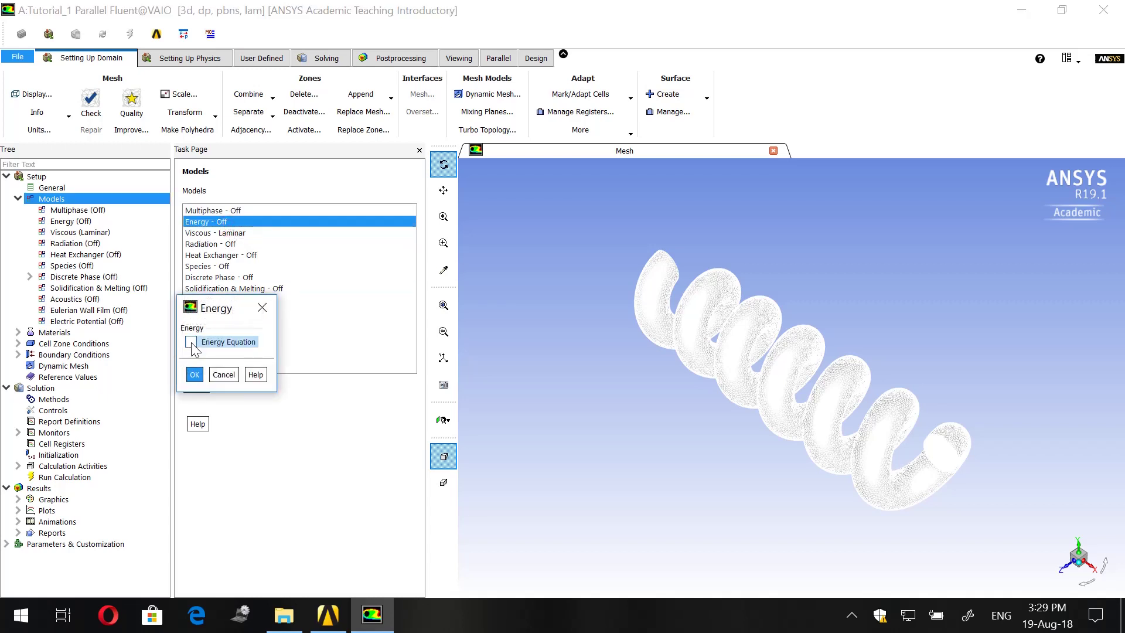
click(191, 342)
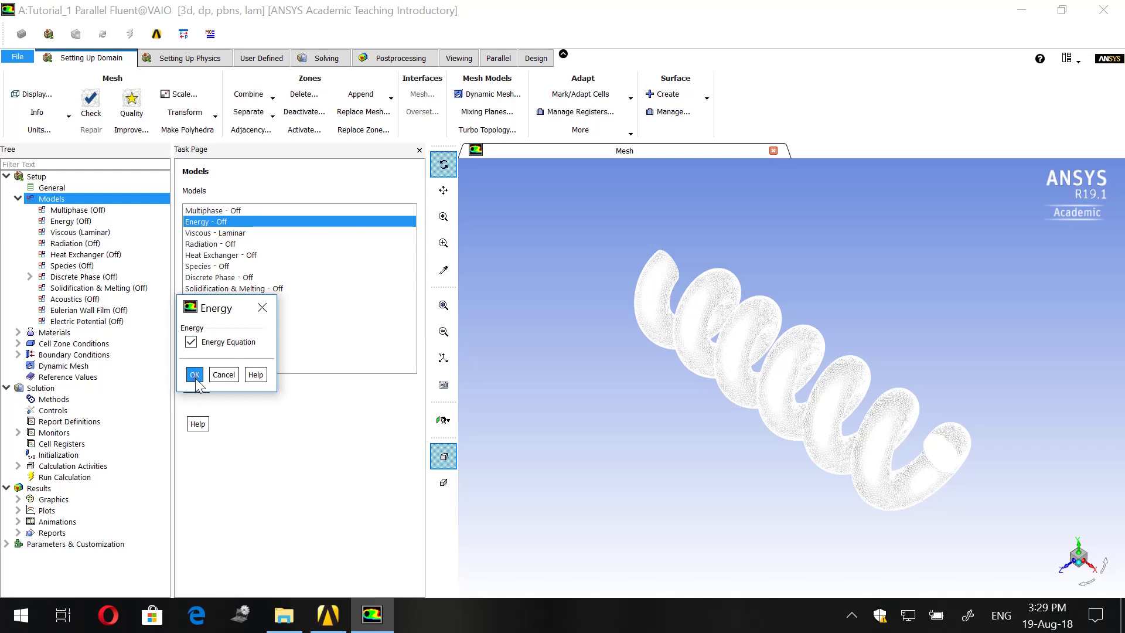
click(195, 375)
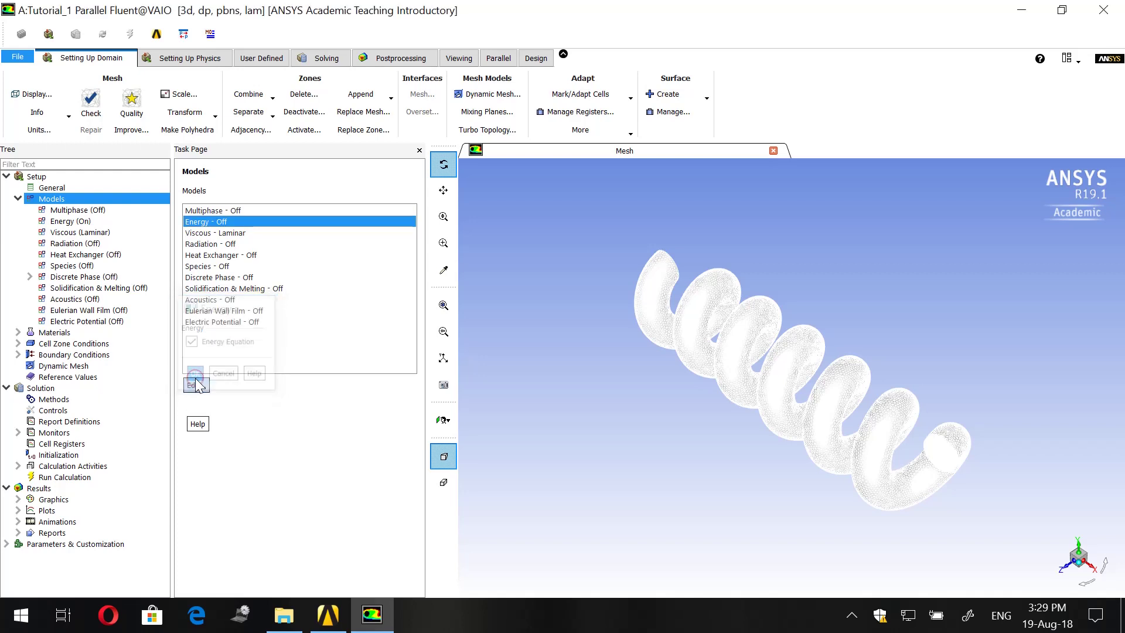
- Review the viscous model options and accept the Laminar model
double_click(251, 236)
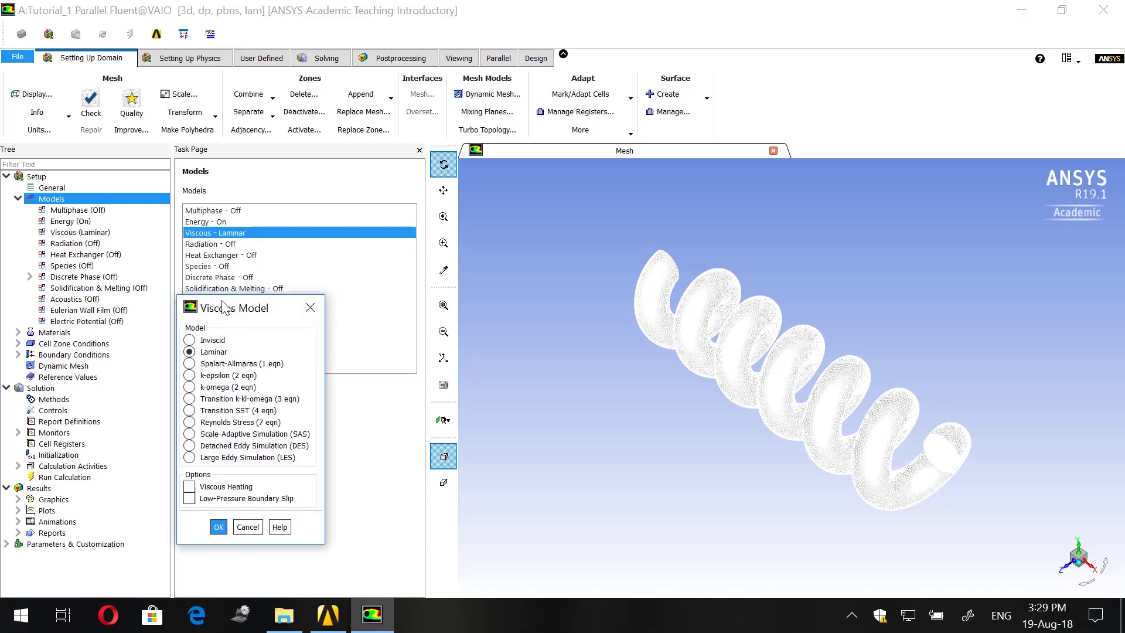
drag(227, 308, 243, 213)
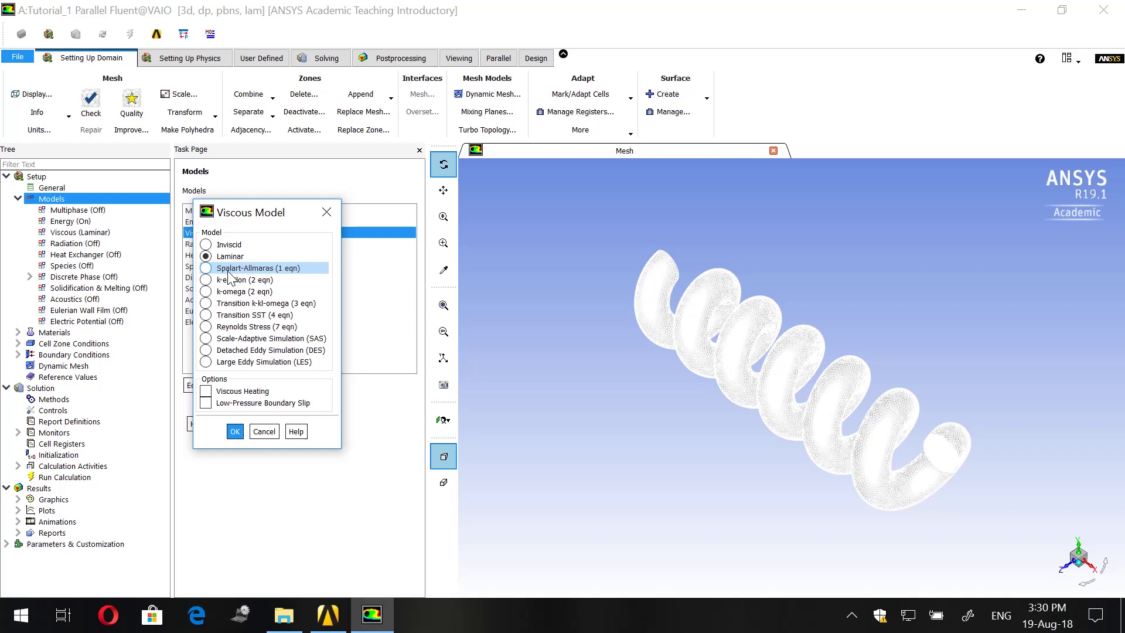
click(235, 432)
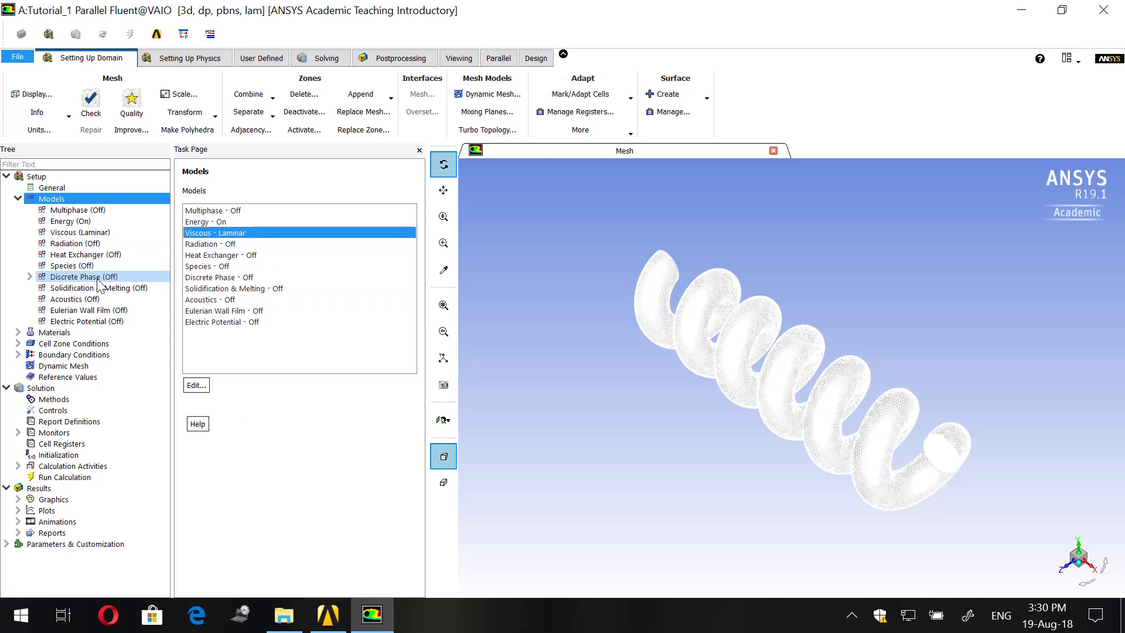
- Expand the materials in the setup tree and review the defined fluid and solid materials
double_click(97, 333)
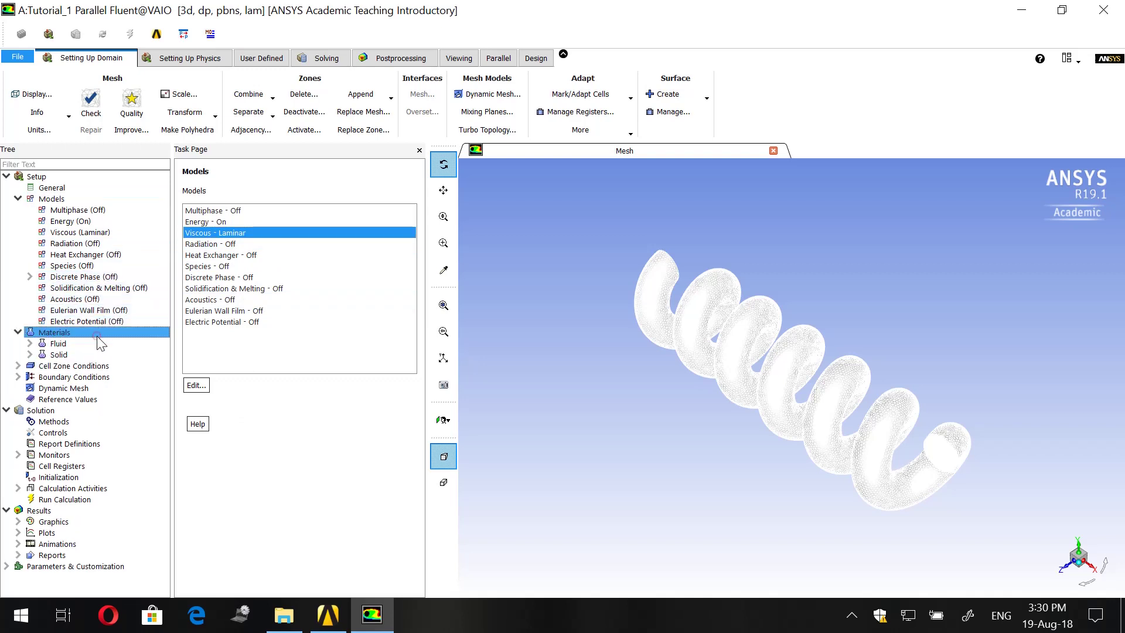
double_click(91, 343)
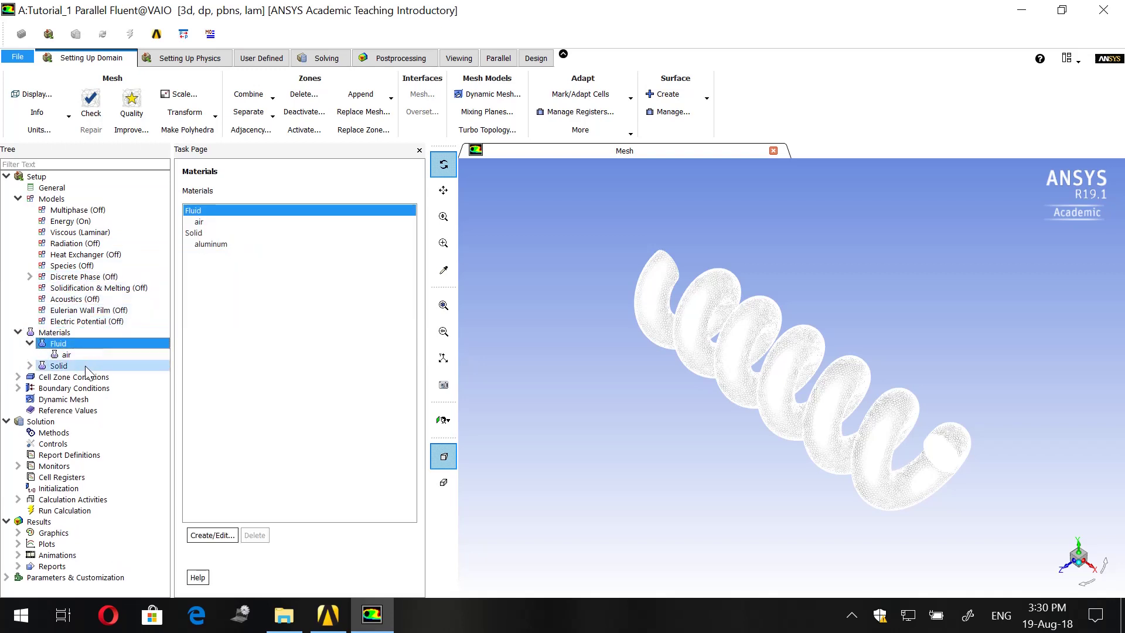
double_click(85, 365)
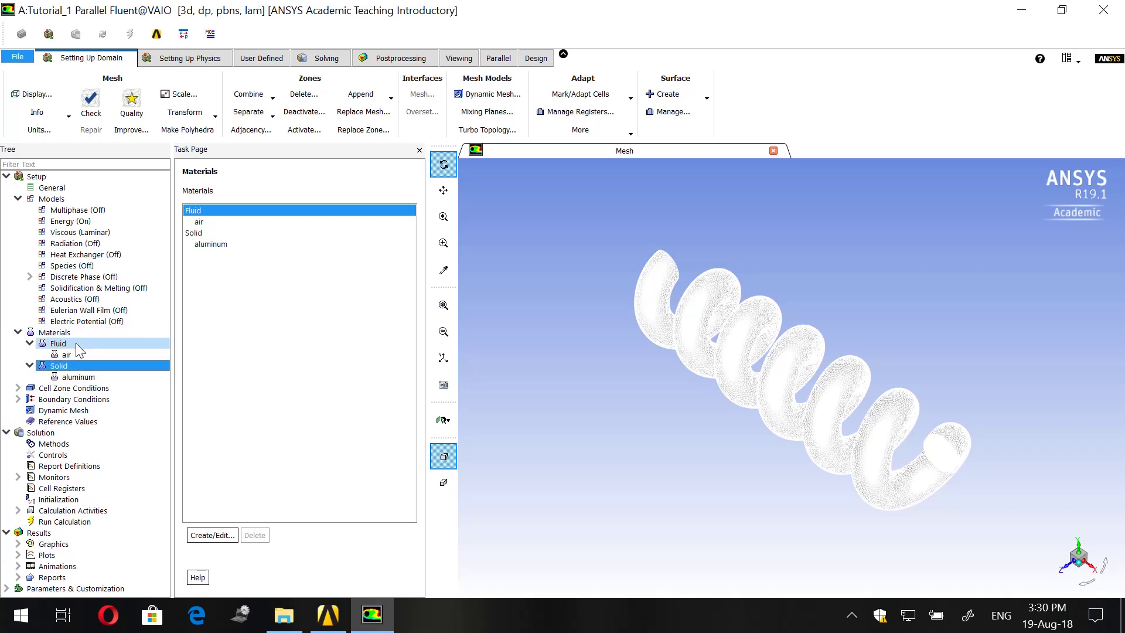
click(76, 343)
click(76, 378)
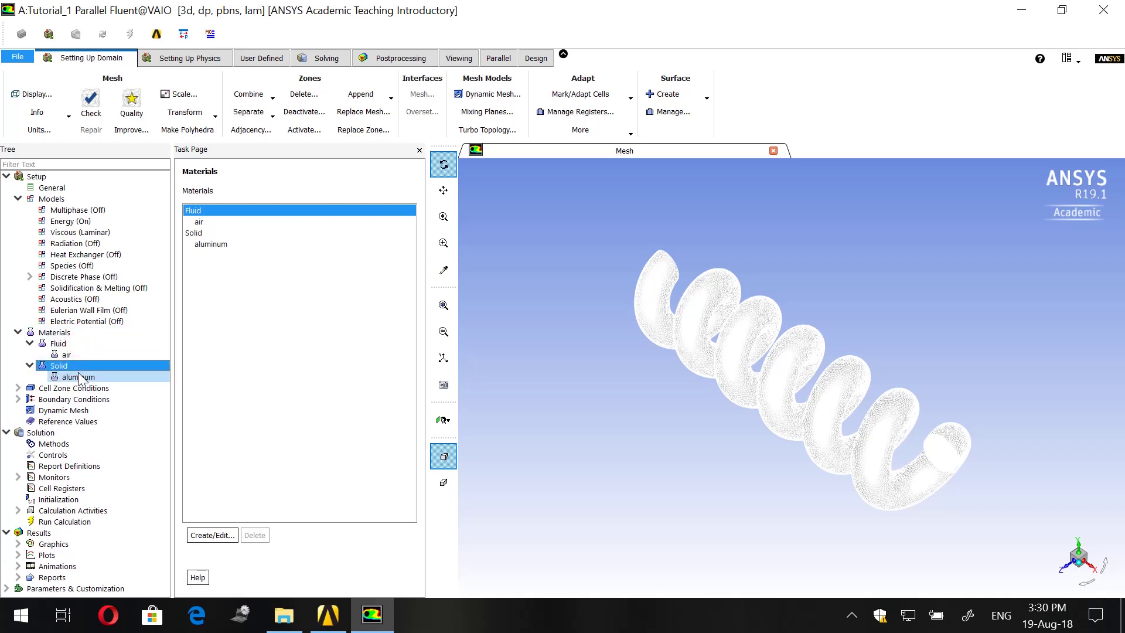
click(75, 356)
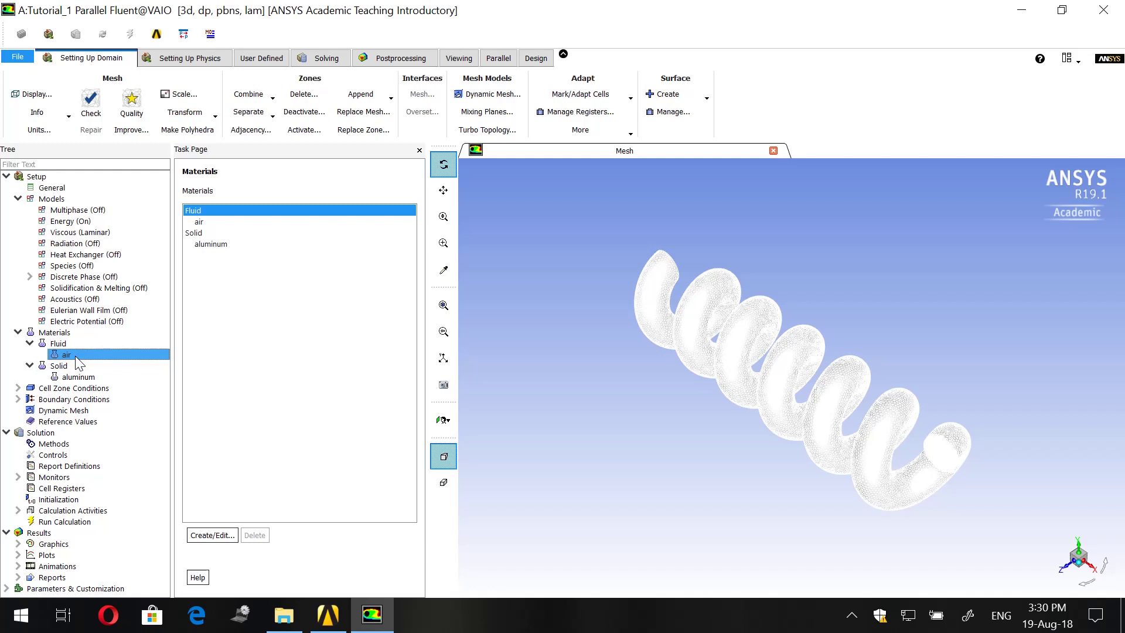
click(78, 376)
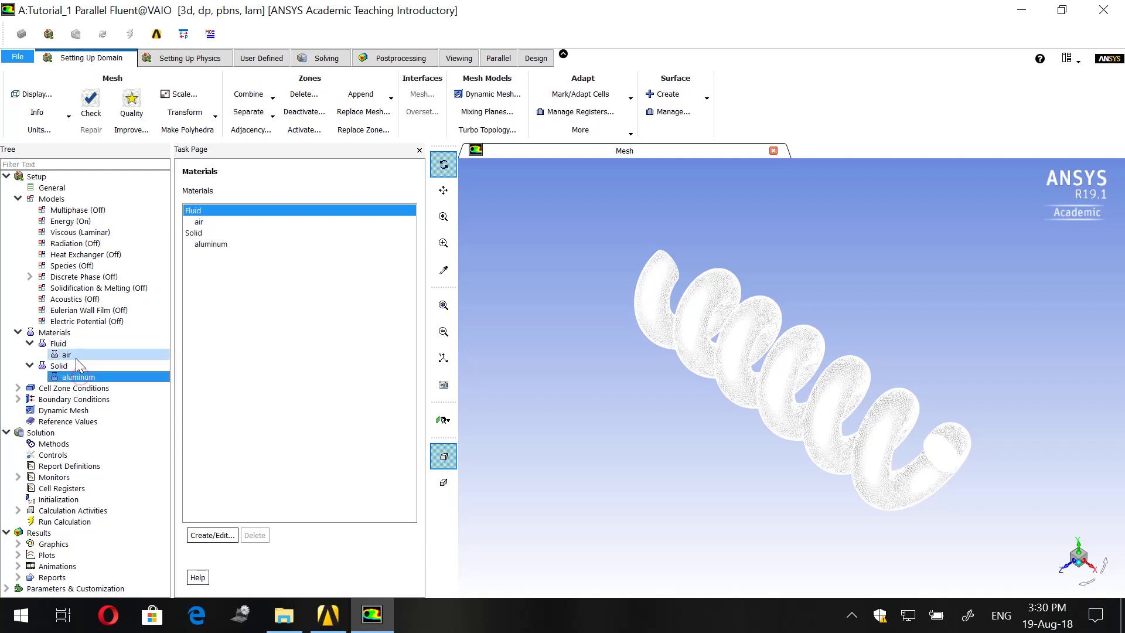
- Open the fluid material air for editing and review its density, specific heat, thermal conductivity and viscosity
click(215, 225)
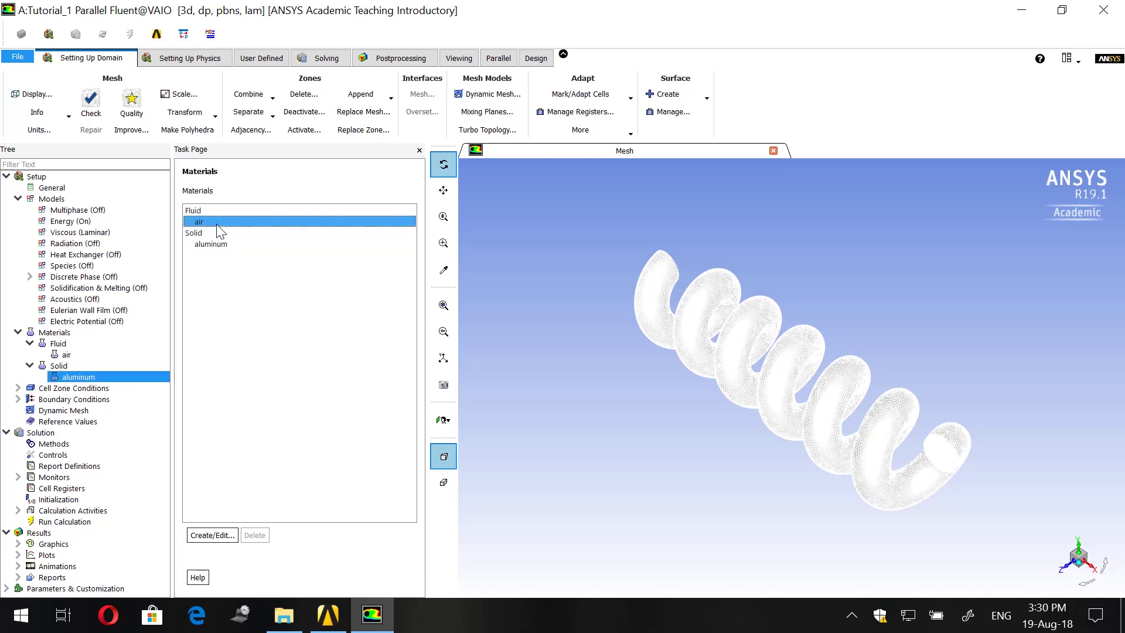
click(216, 224)
double_click(216, 223)
drag(414, 321, 481, 233)
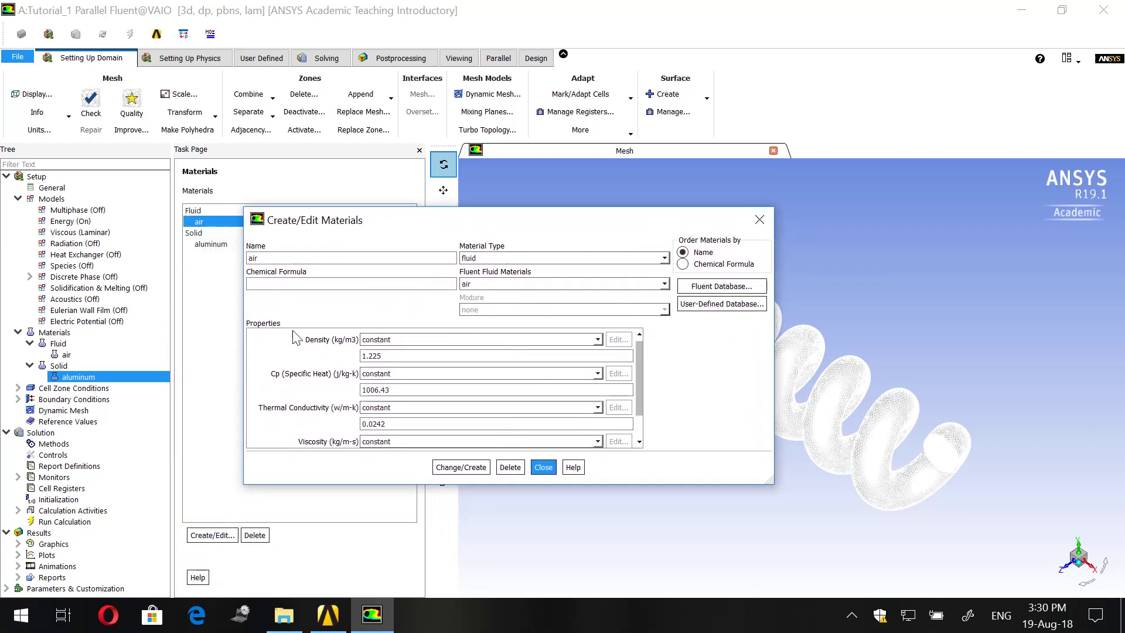
scroll(391, 359, down, 1)
scroll(402, 392, up, 1)
- Browse the fluid materials in the Fluent database and close it without copying any material
click(700, 291)
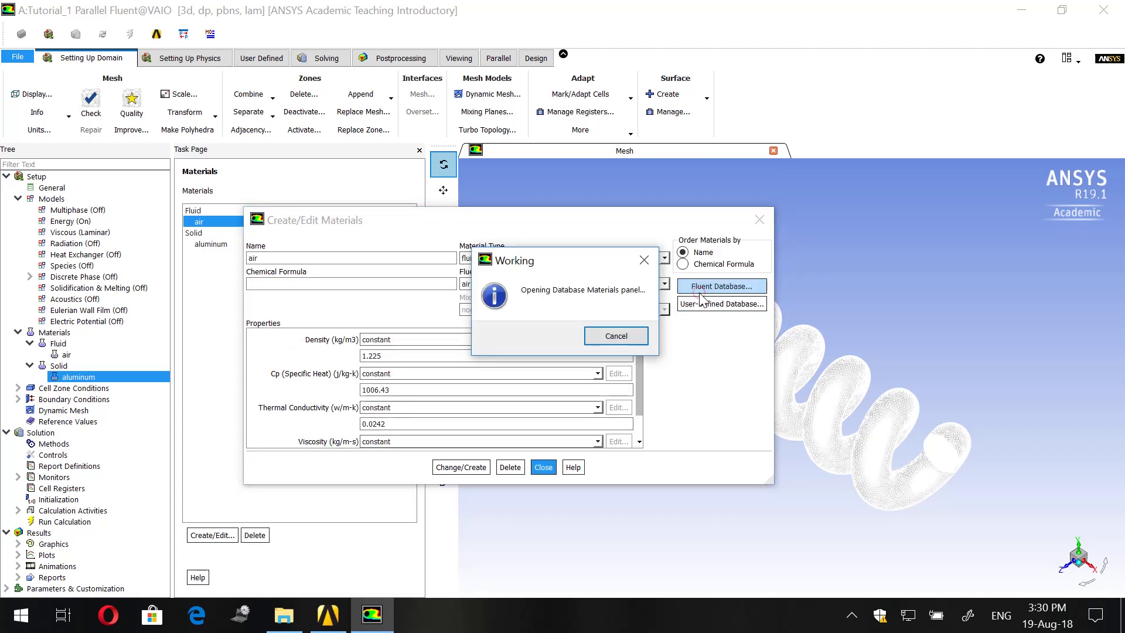
scroll(280, 360, down, 20)
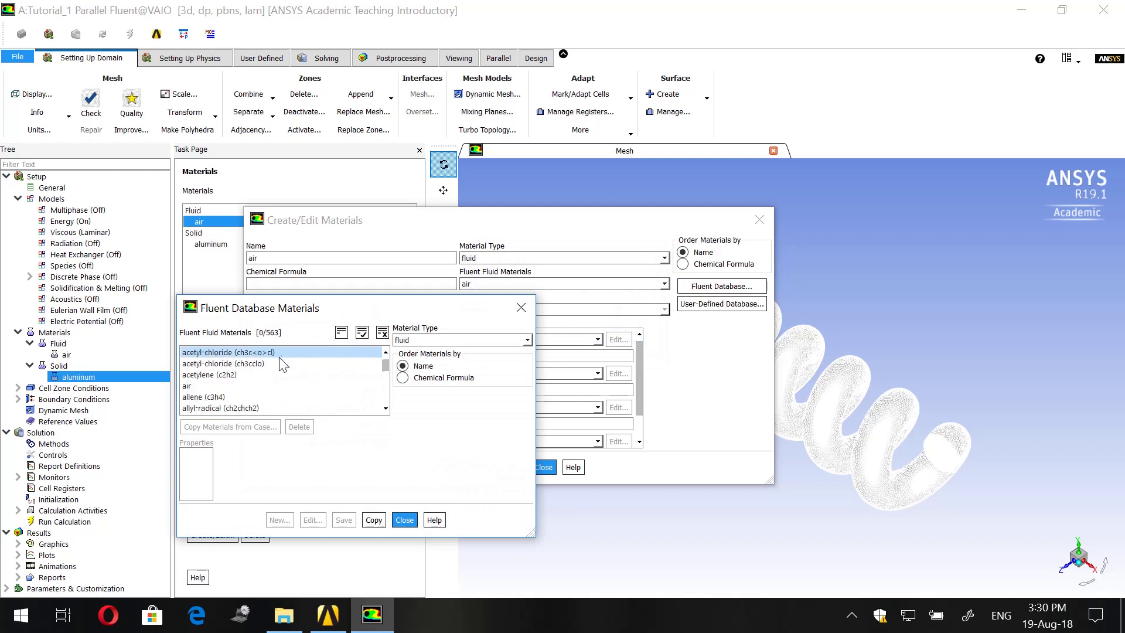
scroll(290, 373, down, 15)
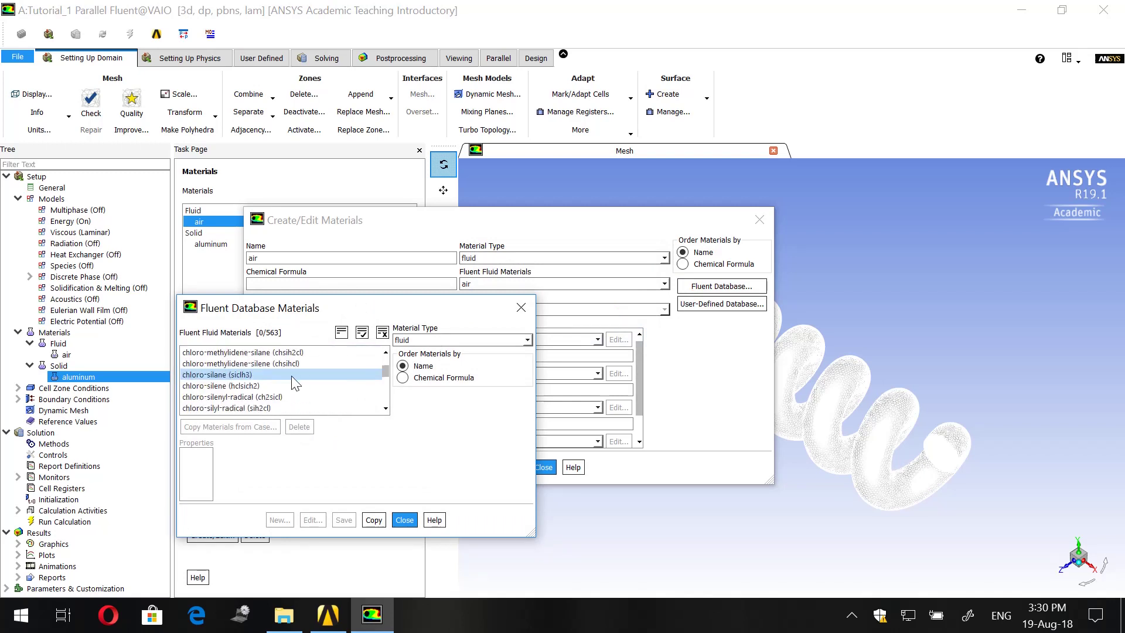
scroll(281, 372, down, 15)
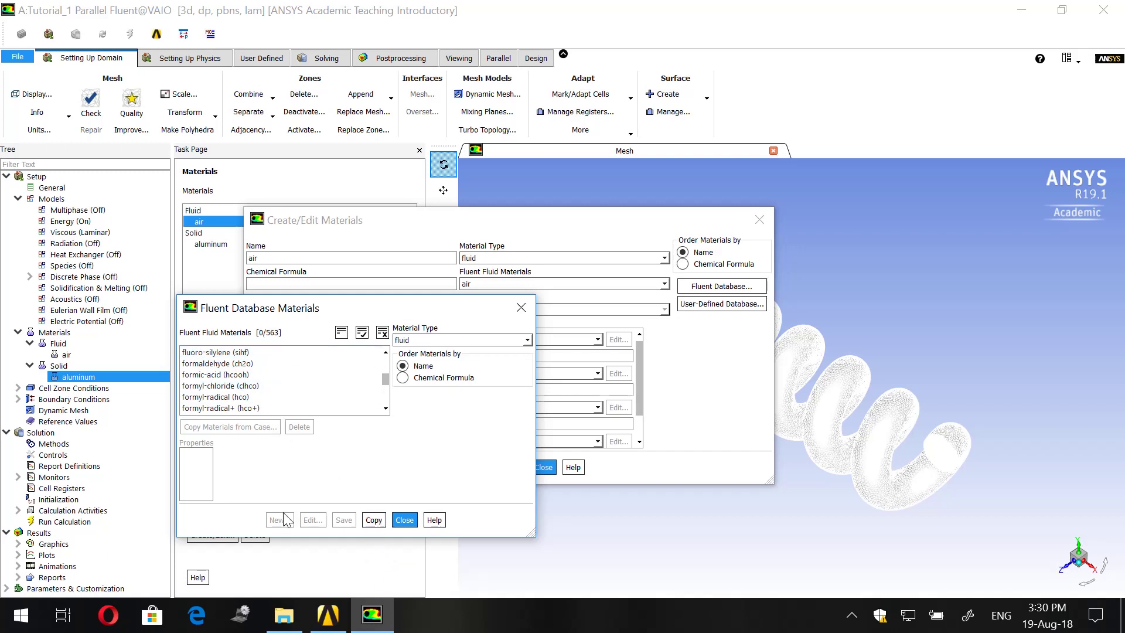
click(404, 519)
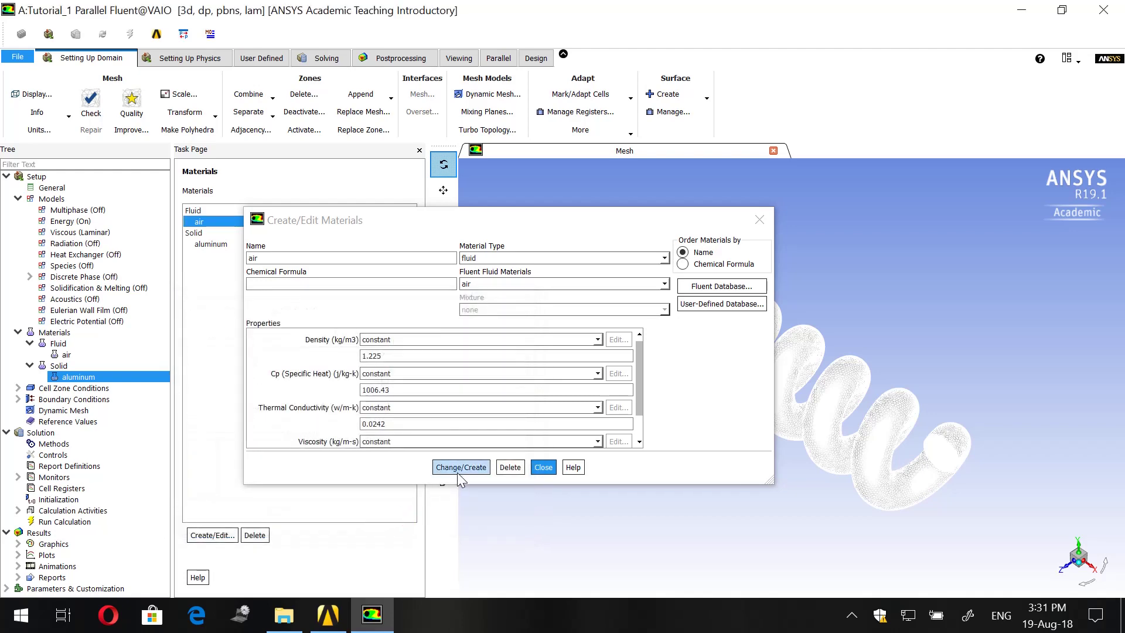
- Apply air with its default constant properties as the fluid material and close the material editor
scroll(393, 364, down, 1)
scroll(398, 352, up, 1)
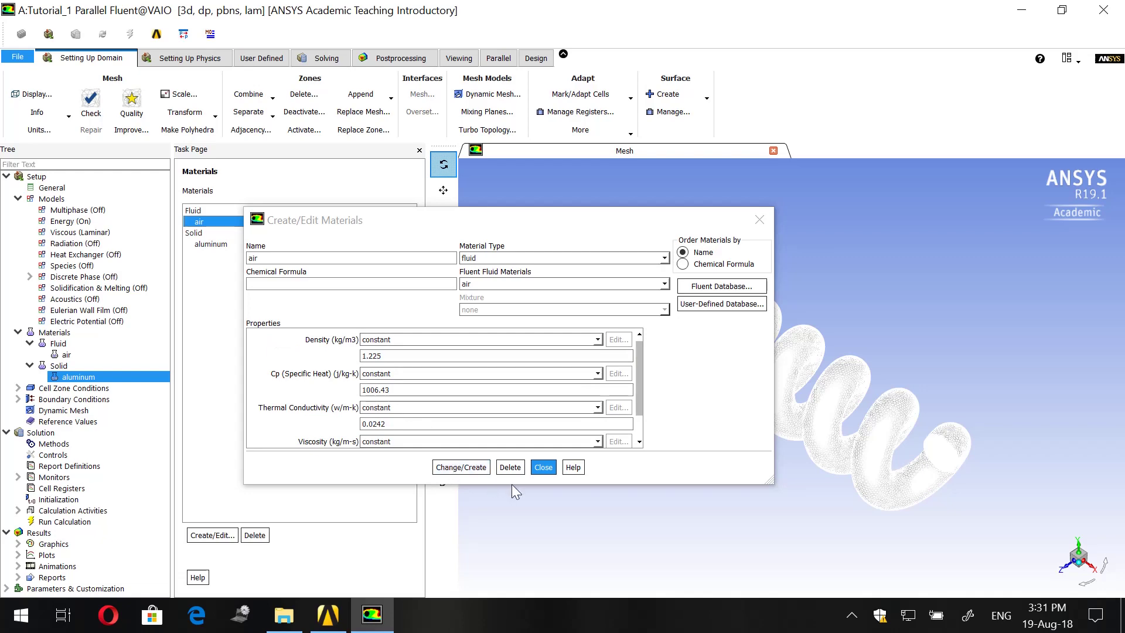
click(462, 467)
click(536, 468)
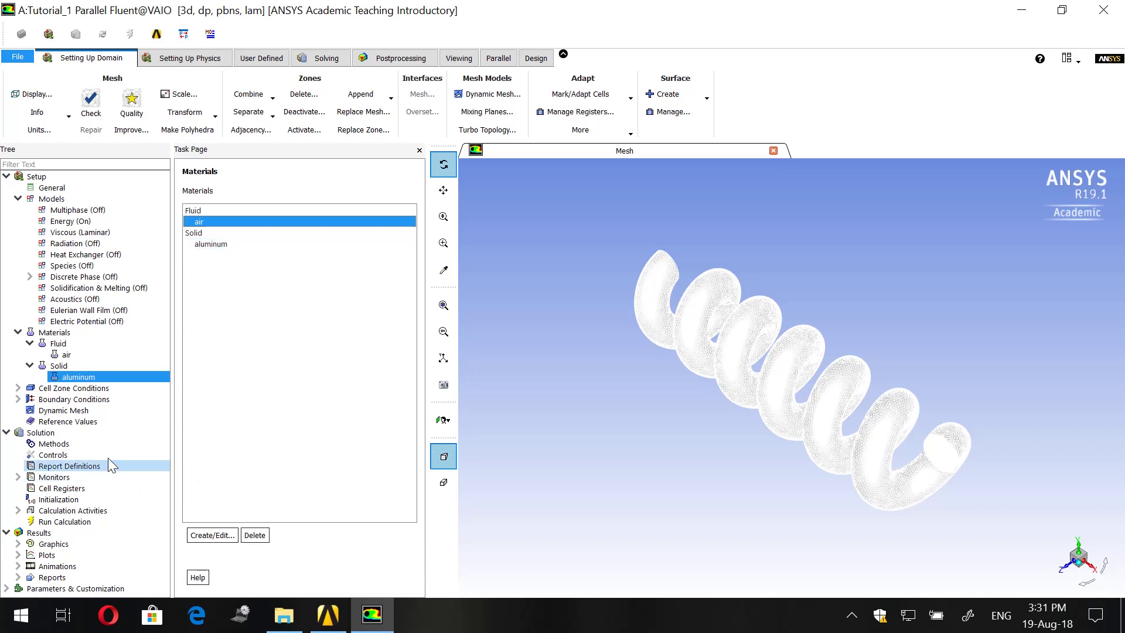
- Review the boundary condition types assigned to the inlet, outlet and pipe_wall zones
double_click(94, 398)
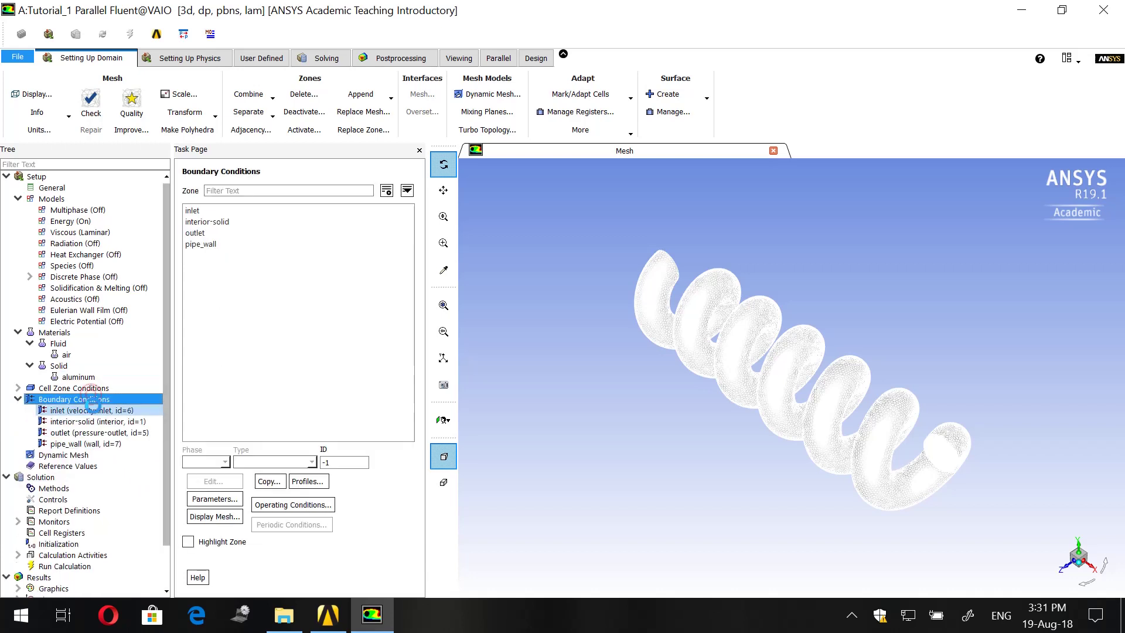
click(218, 211)
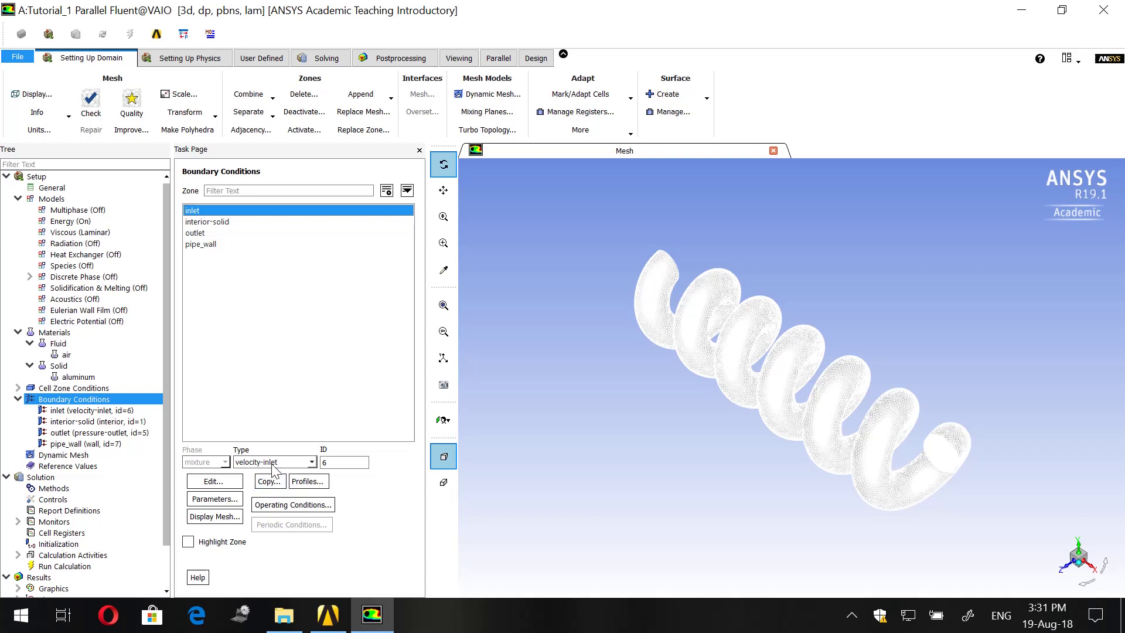
click(197, 234)
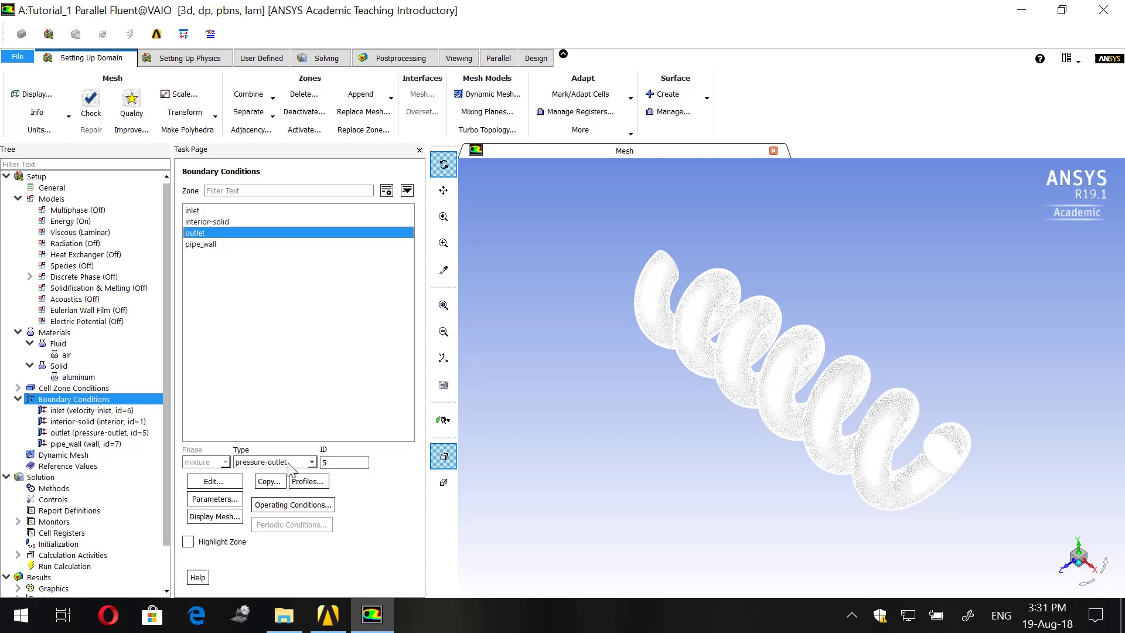
click(209, 244)
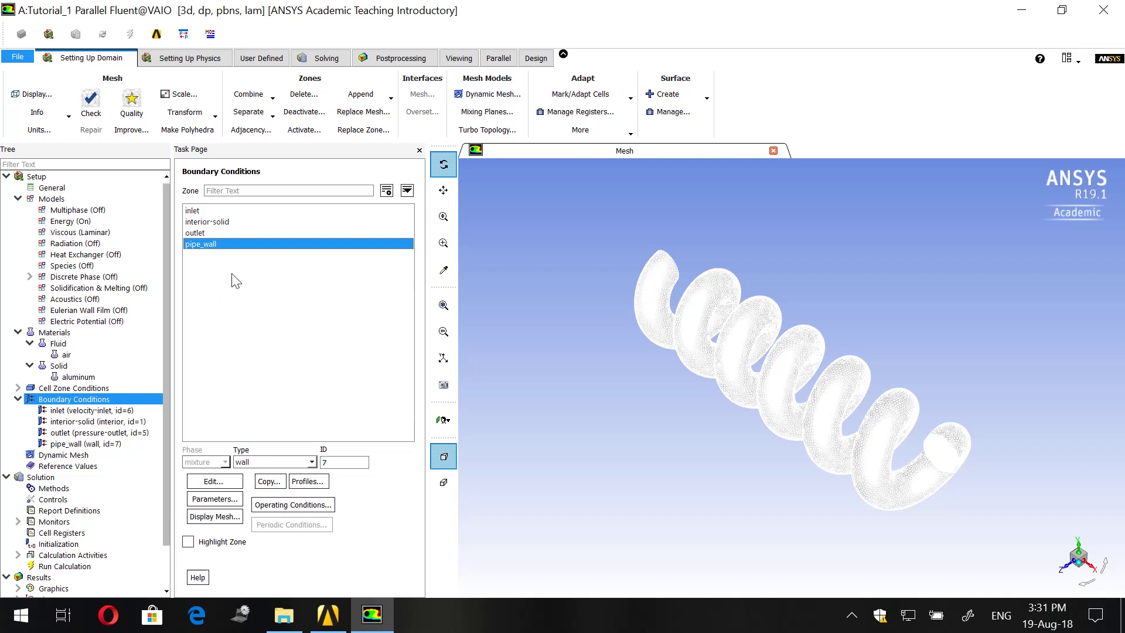
- Set the velocity magnitude at the inlet boundary to 1 m/s
click(227, 210)
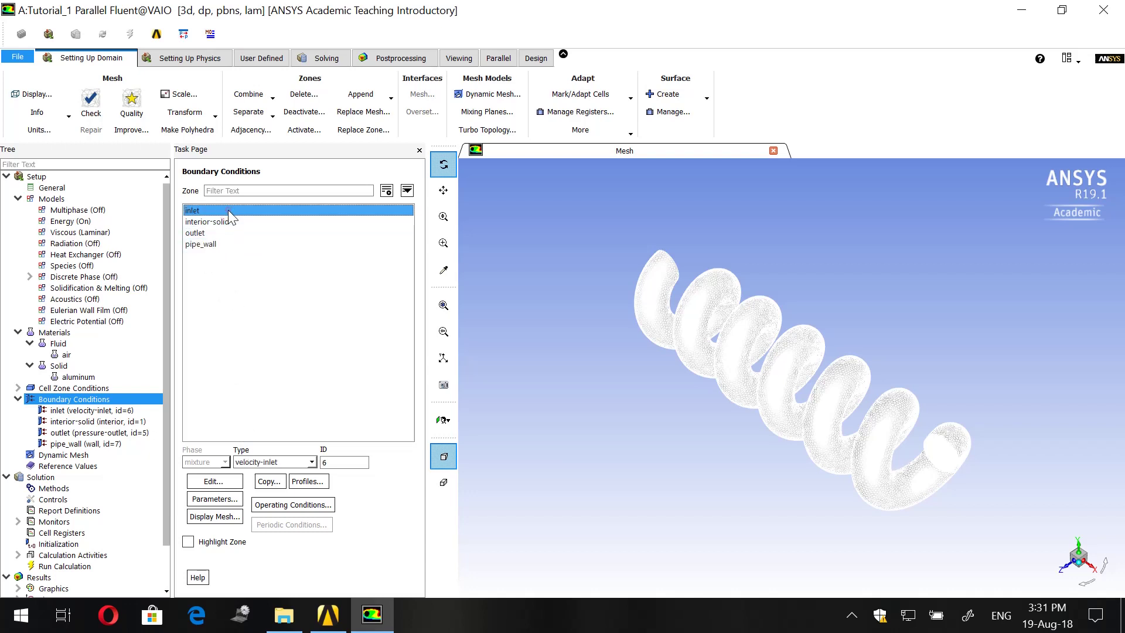
click(227, 209)
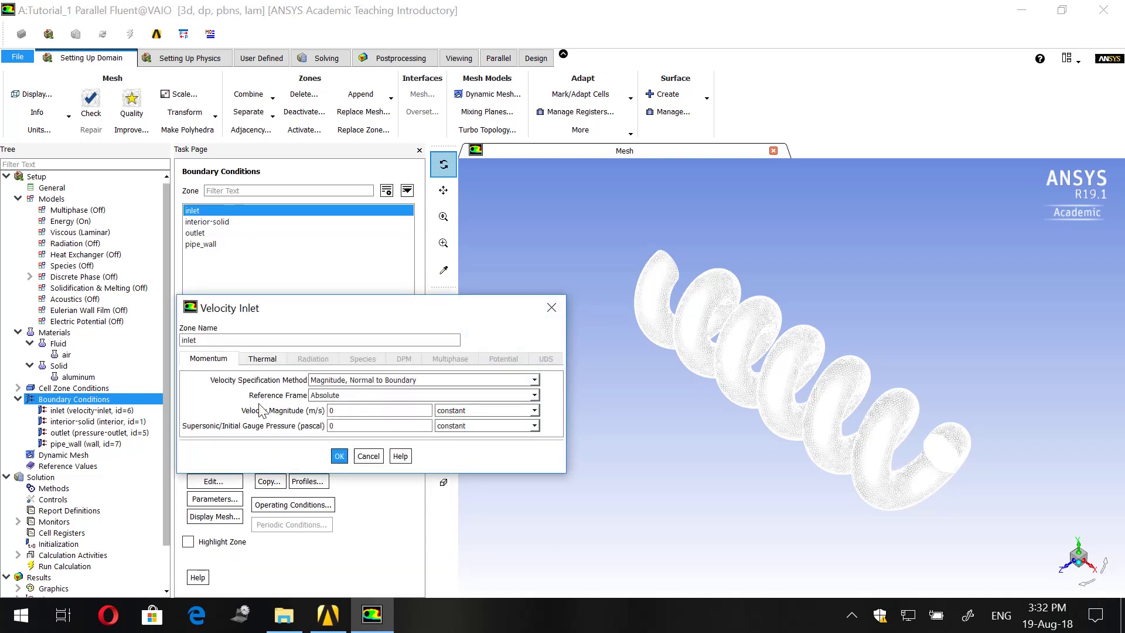
double_click(340, 410)
double_click(340, 410)
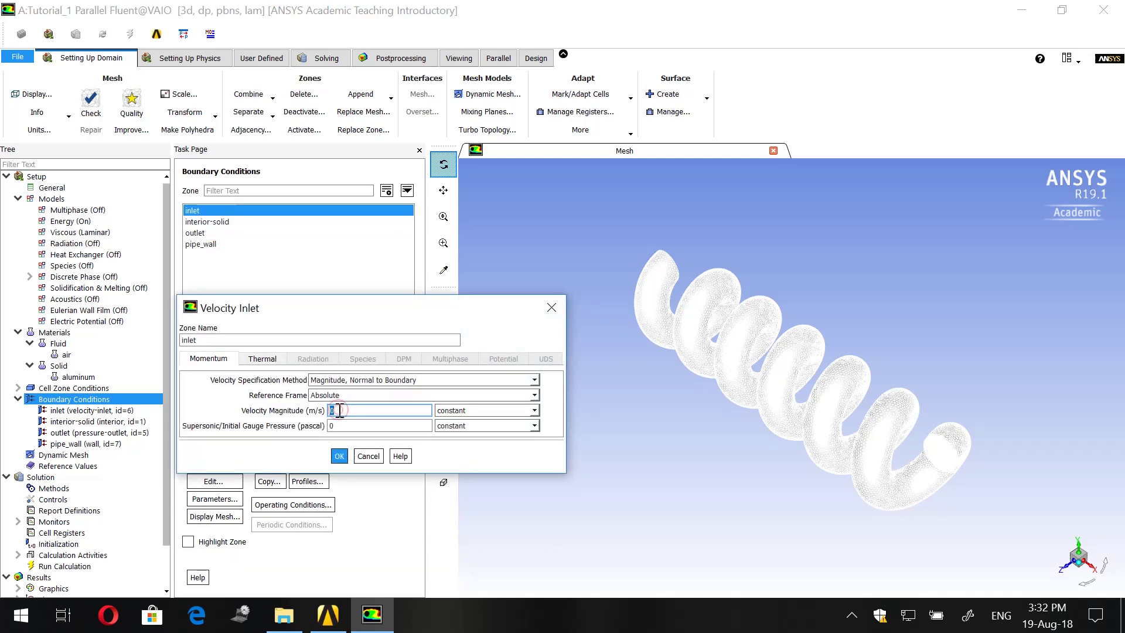
text(1)
click(346, 456)
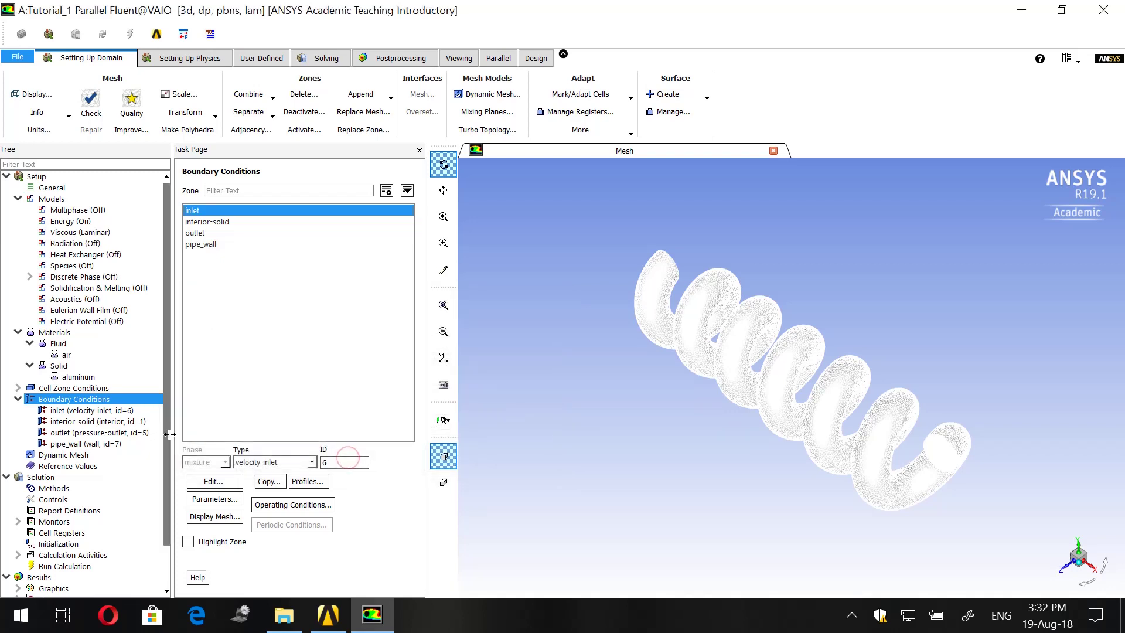
- Review the solution methods and open the residual monitor settings
click(106, 485)
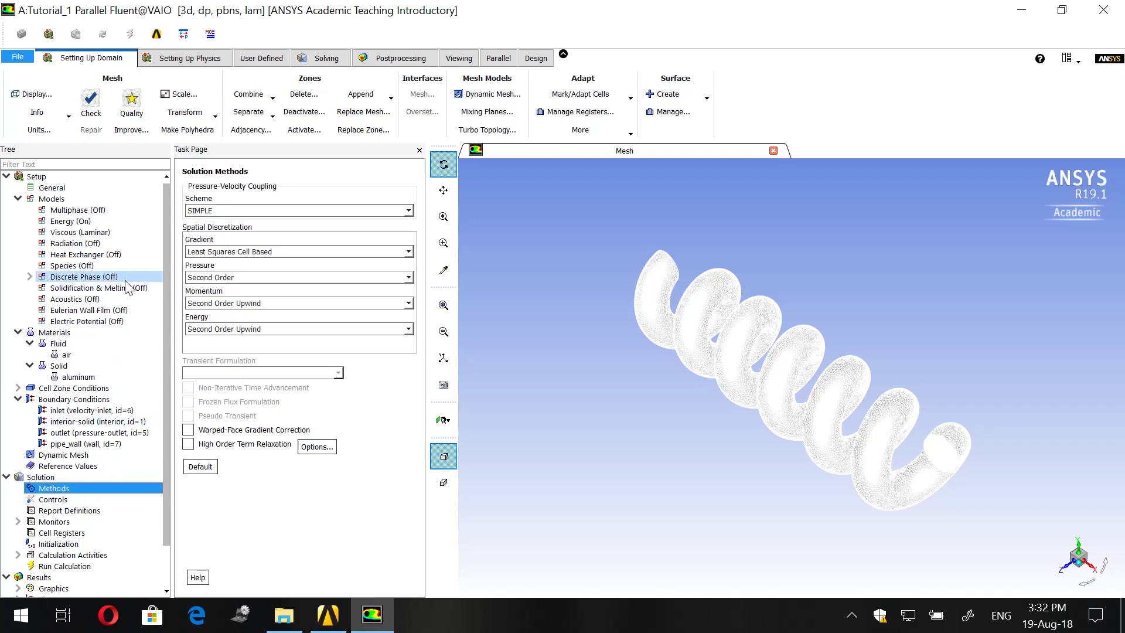
double_click(54, 521)
double_click(64, 534)
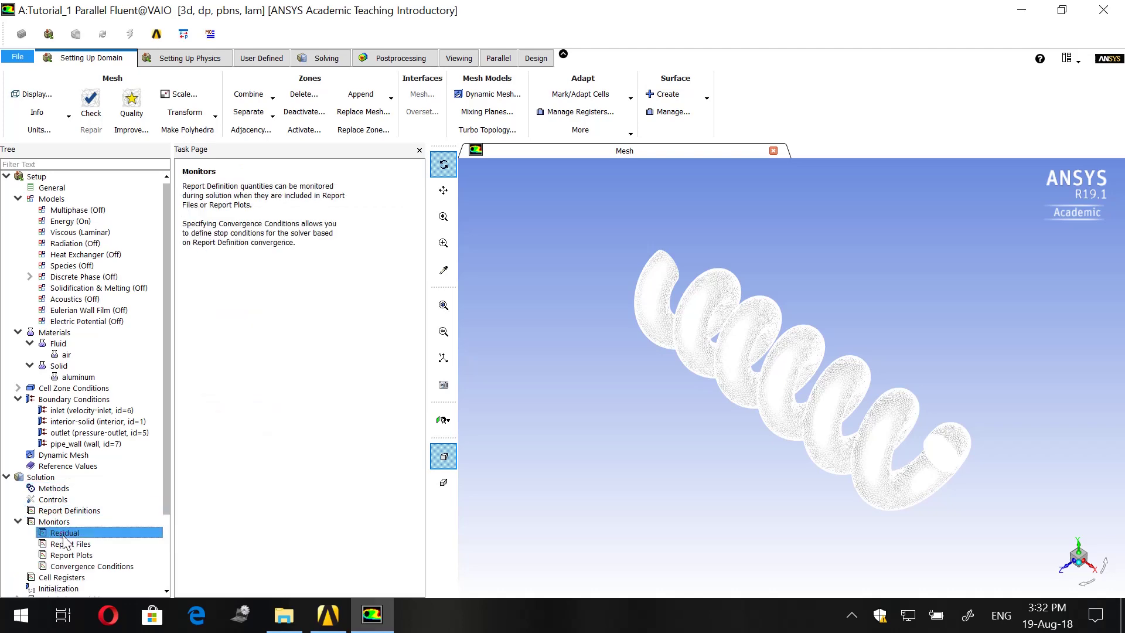
drag(331, 317, 334, 240)
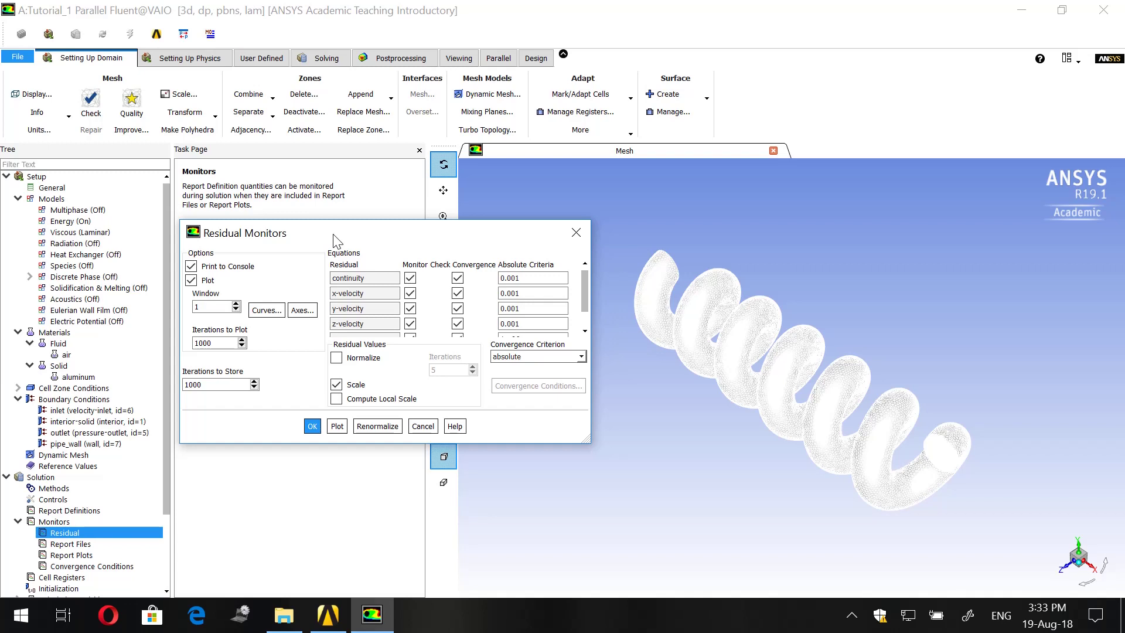
drag(333, 235, 346, 236)
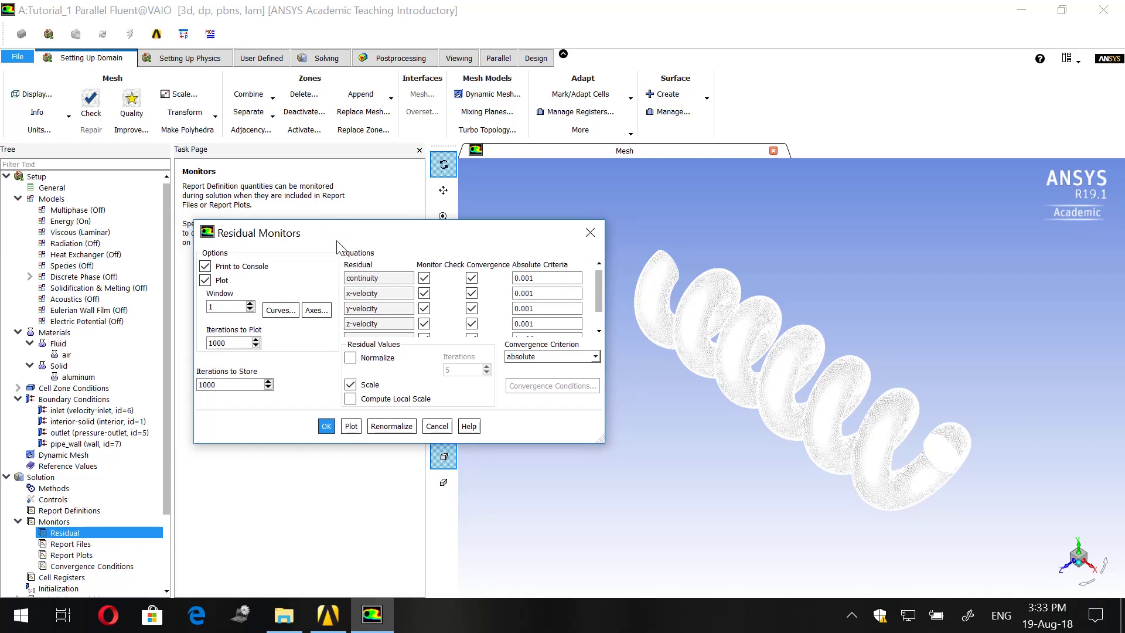
- Review the absolute convergence criteria for the continuity, velocity and energy residuals and accept the residual monitor settings
double_click(536, 278)
double_click(542, 292)
scroll(542, 289, down, 1)
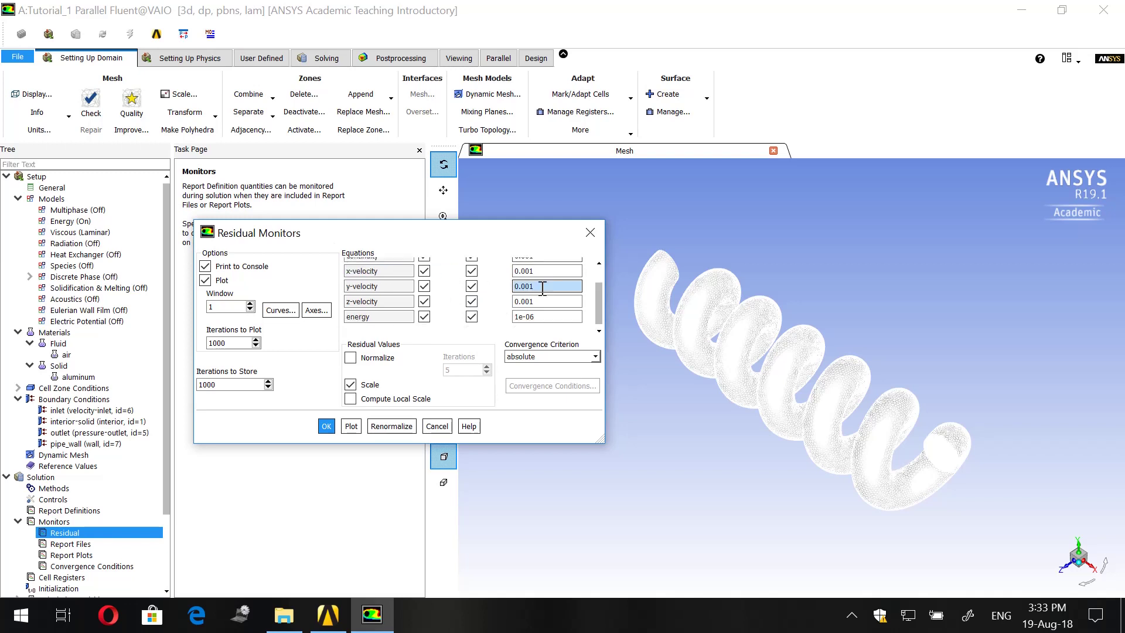
double_click(381, 302)
scroll(382, 307, up, 1)
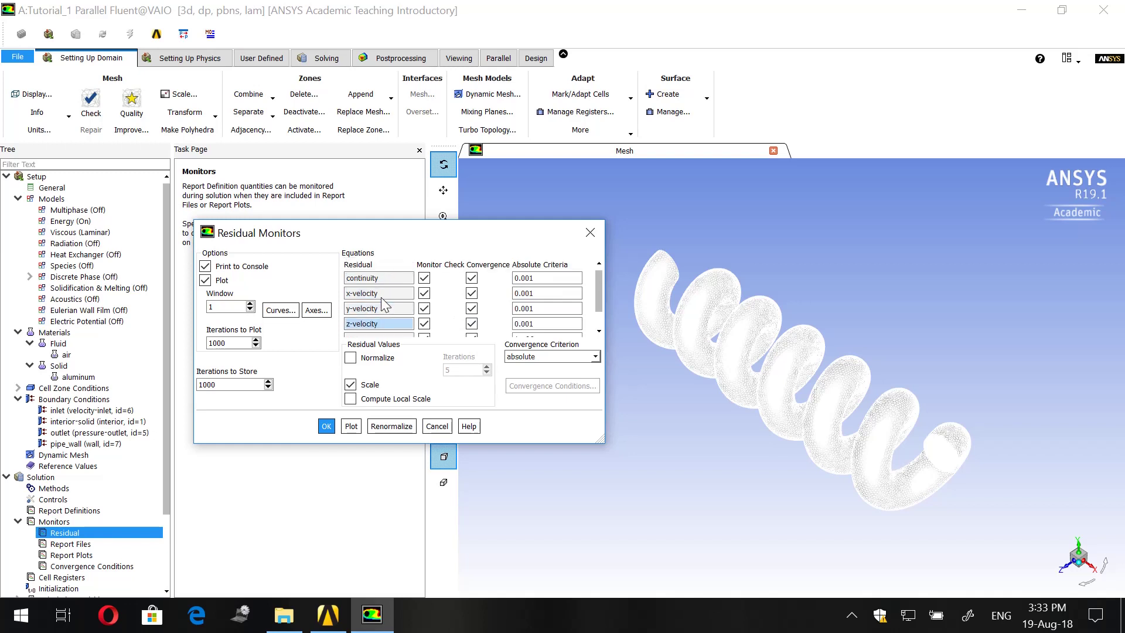
scroll(381, 326, down, 1)
double_click(531, 316)
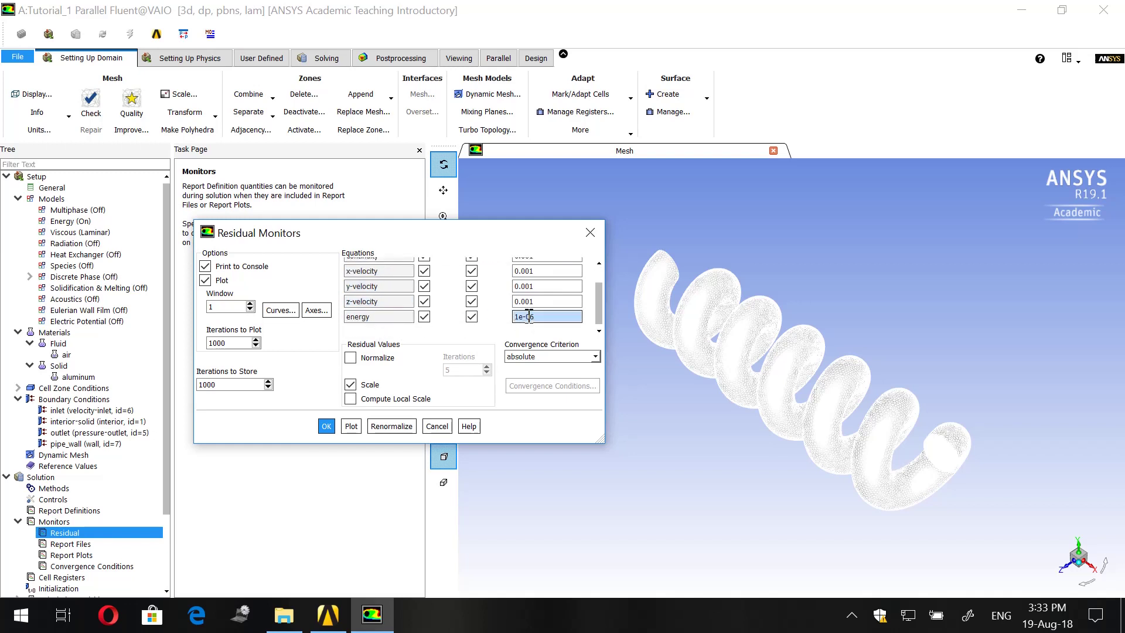
scroll(531, 317, up, 1)
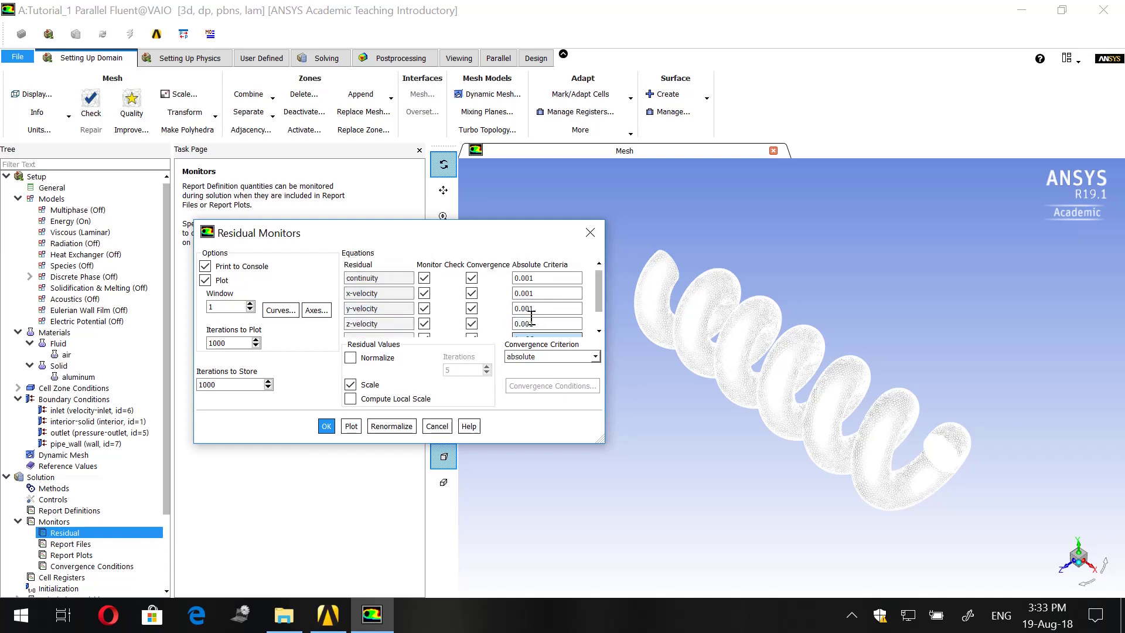
double_click(531, 309)
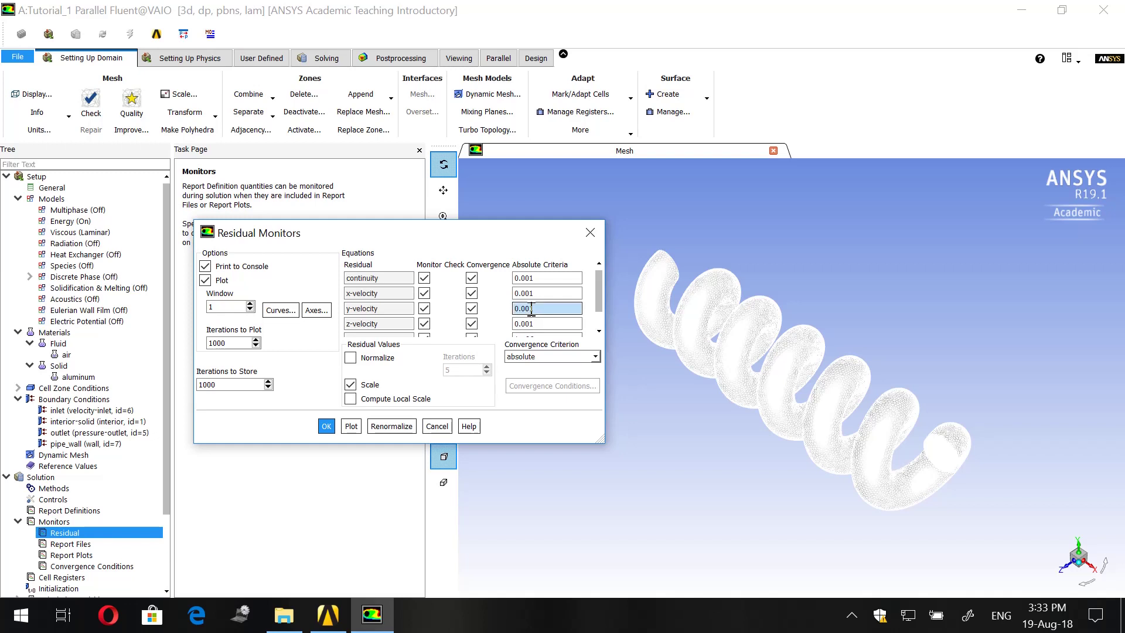
scroll(531, 309, down, 1)
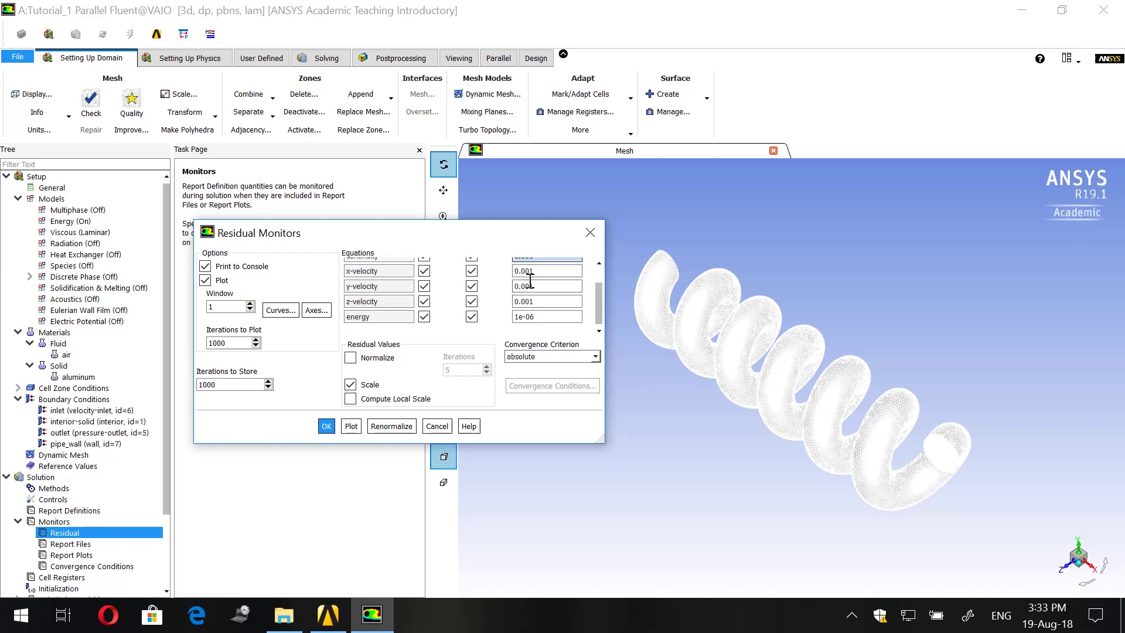
click(533, 316)
double_click(532, 317)
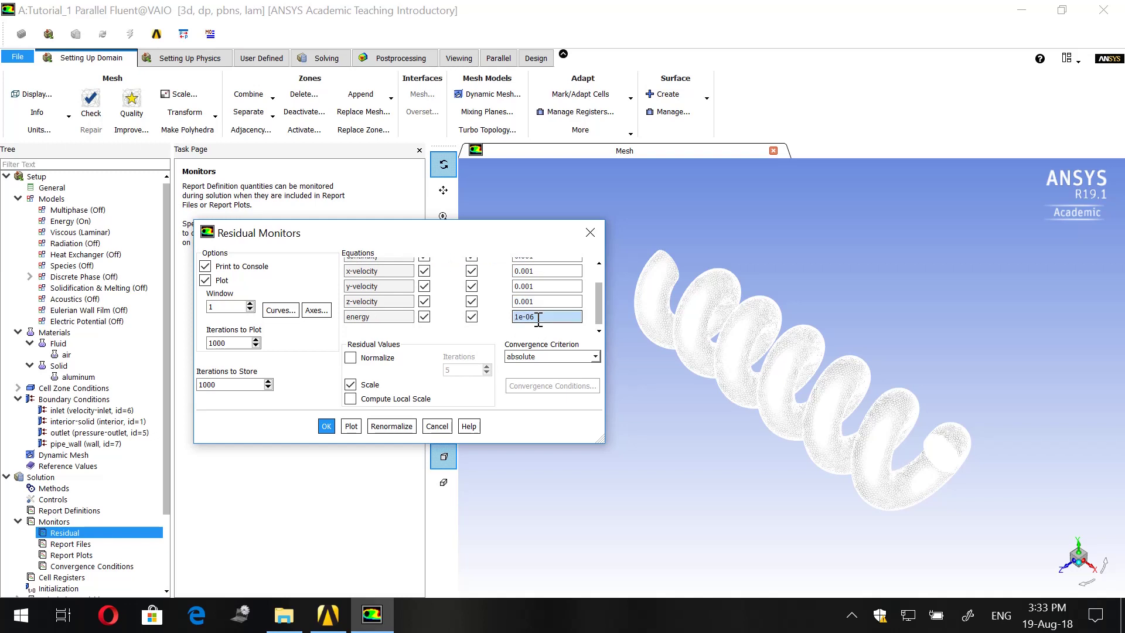
scroll(539, 319, up, 1)
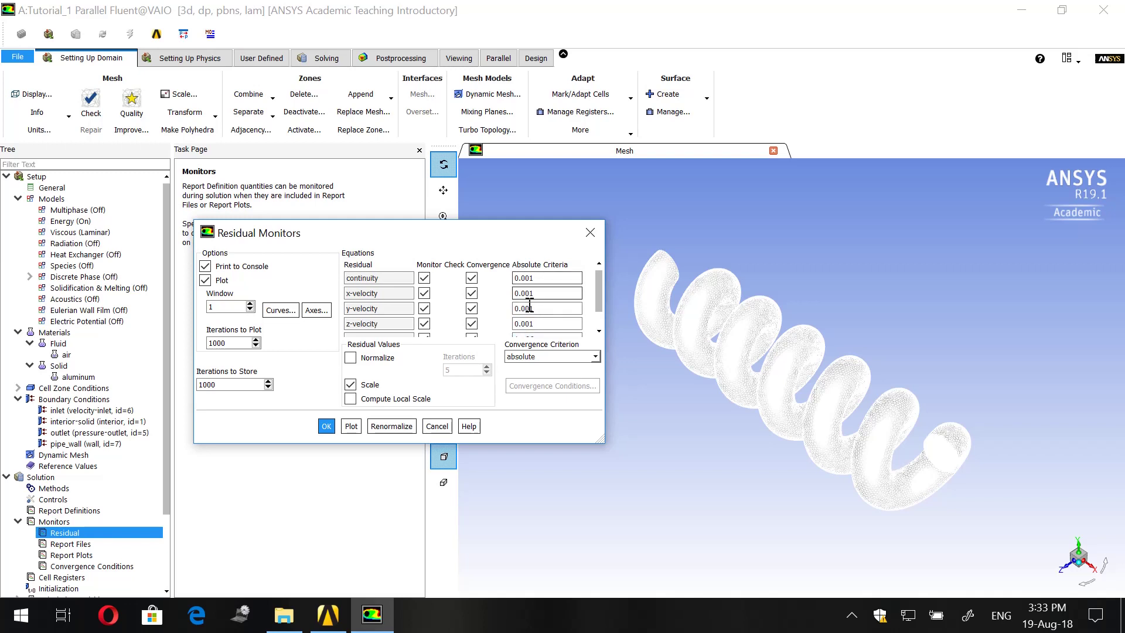
double_click(529, 324)
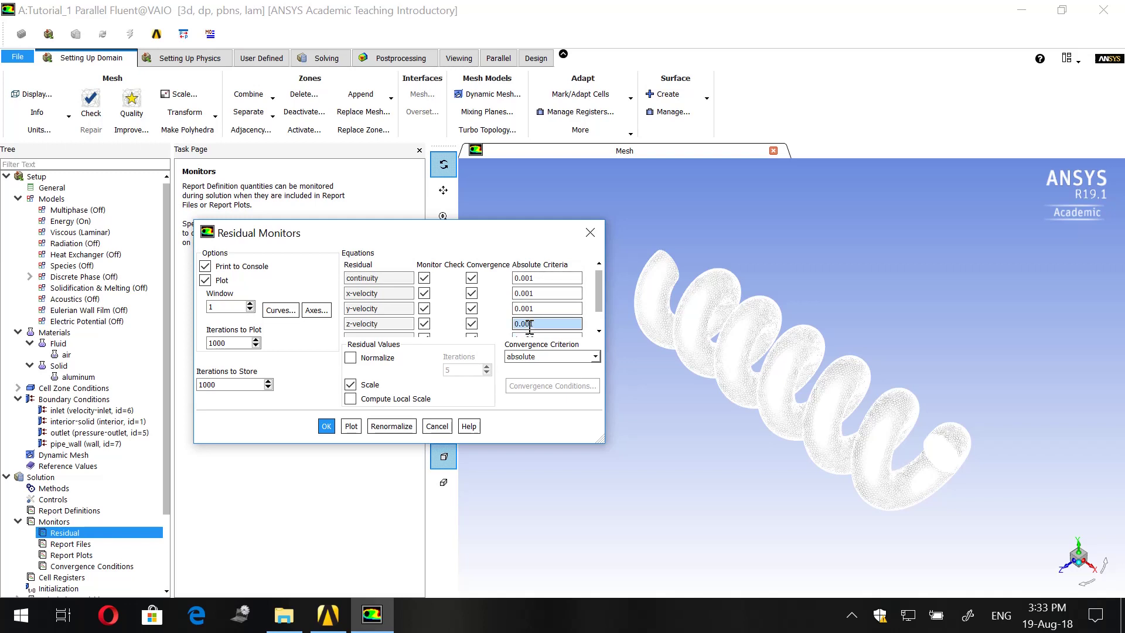
click(529, 325)
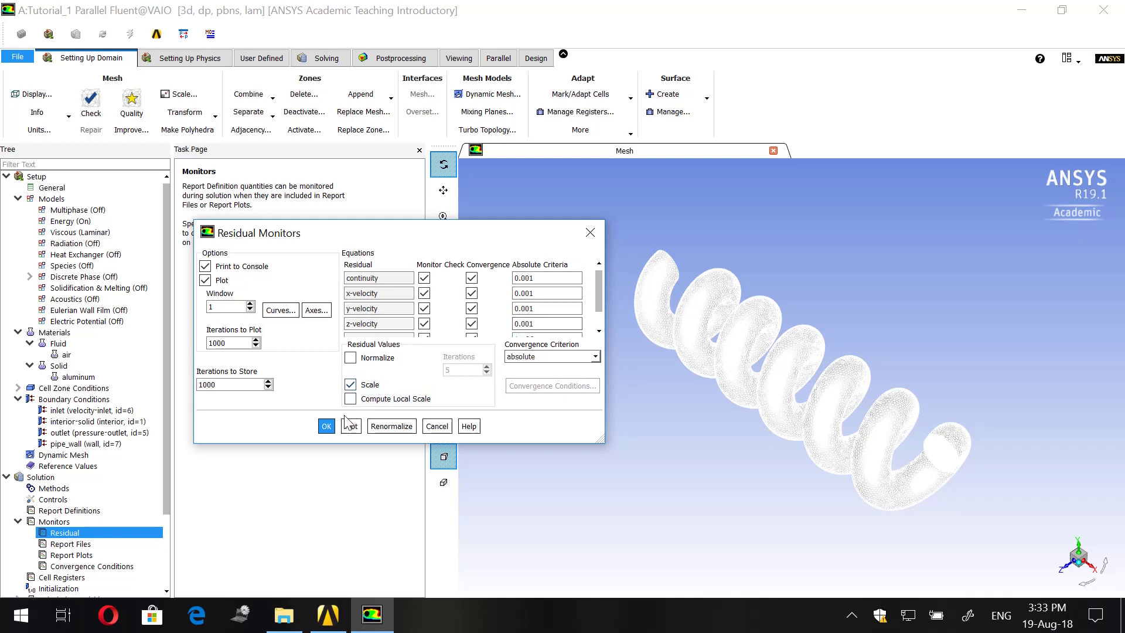
click(326, 427)
- Compare the standard and hybrid initialization options, and initialize the solution with Hybrid Initialization
scroll(84, 522, down, 2)
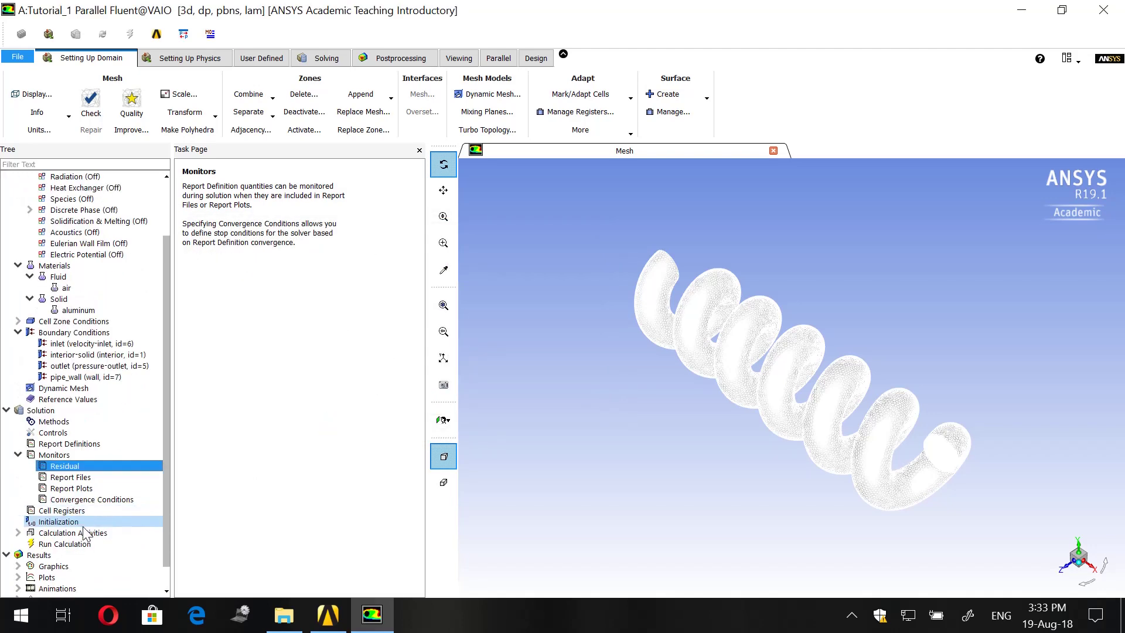
click(83, 525)
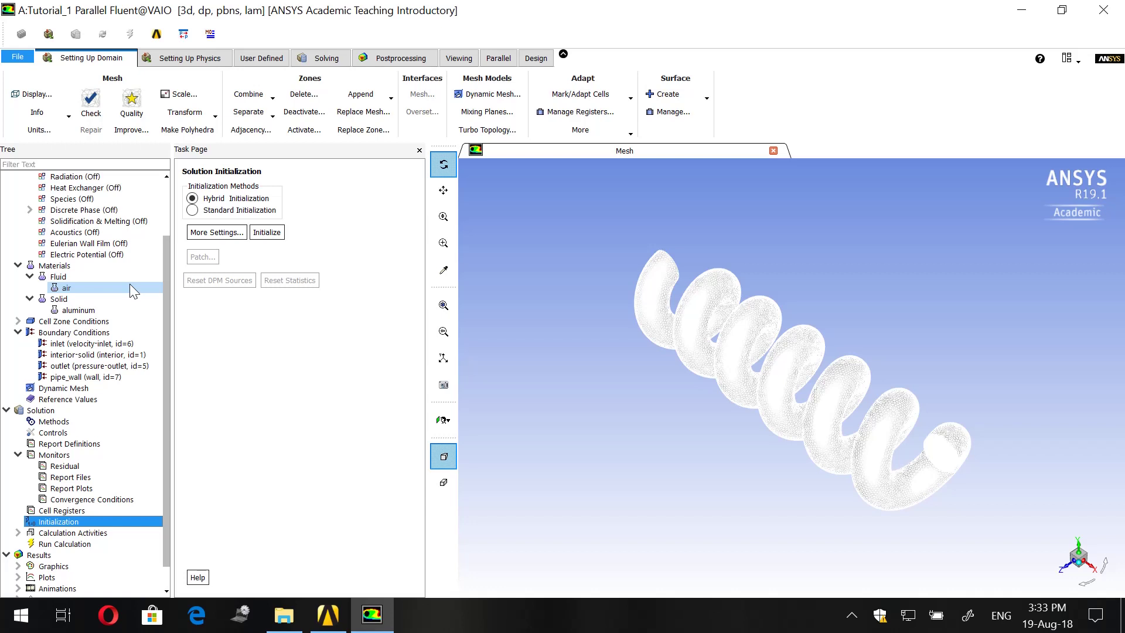
click(229, 210)
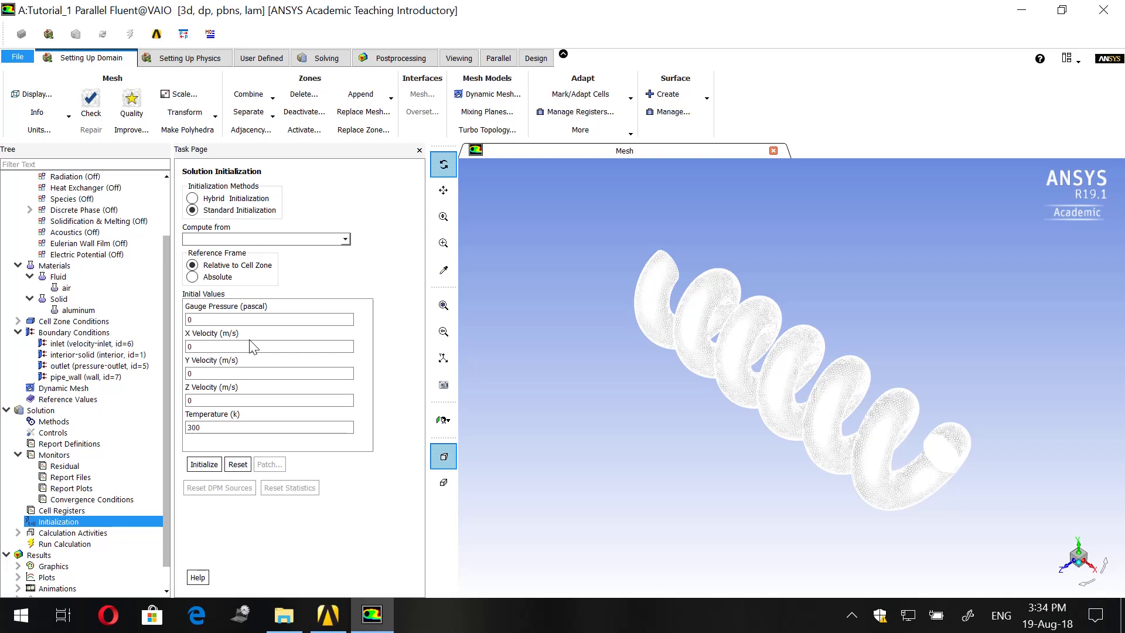
click(231, 200)
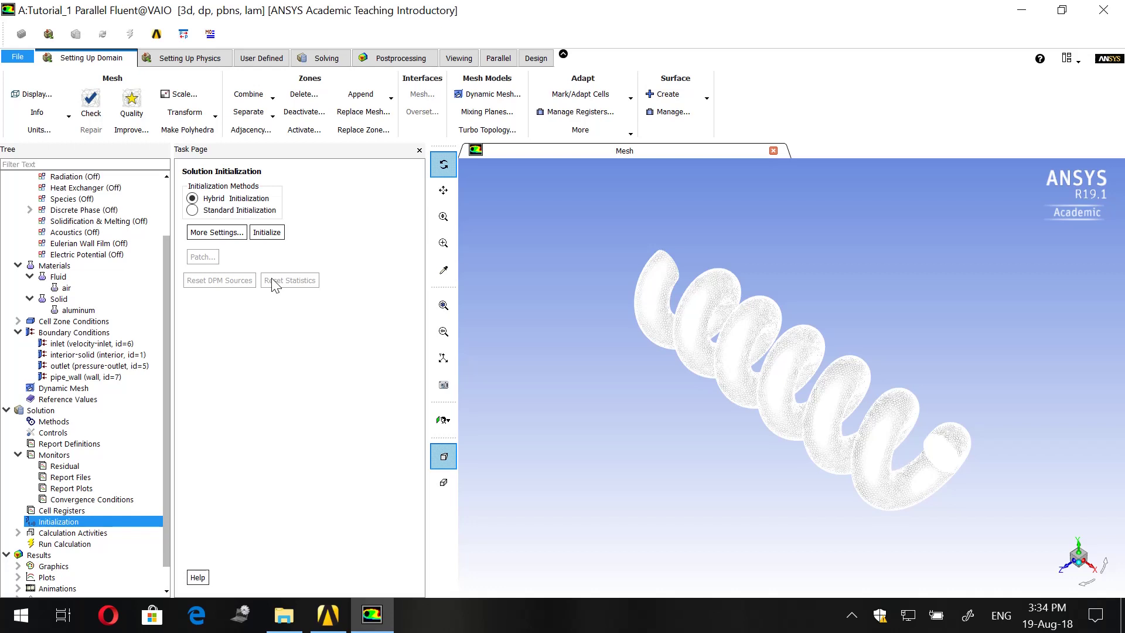
click(272, 234)
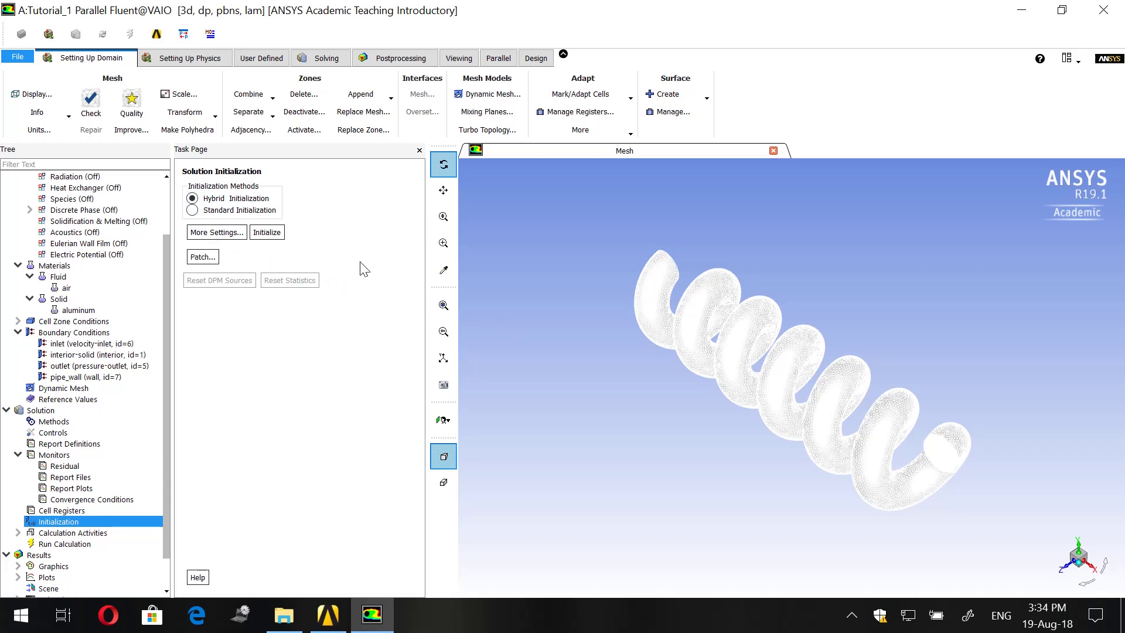
- Start a new solution animation definition and begin a new vectors object for it
click(328, 62)
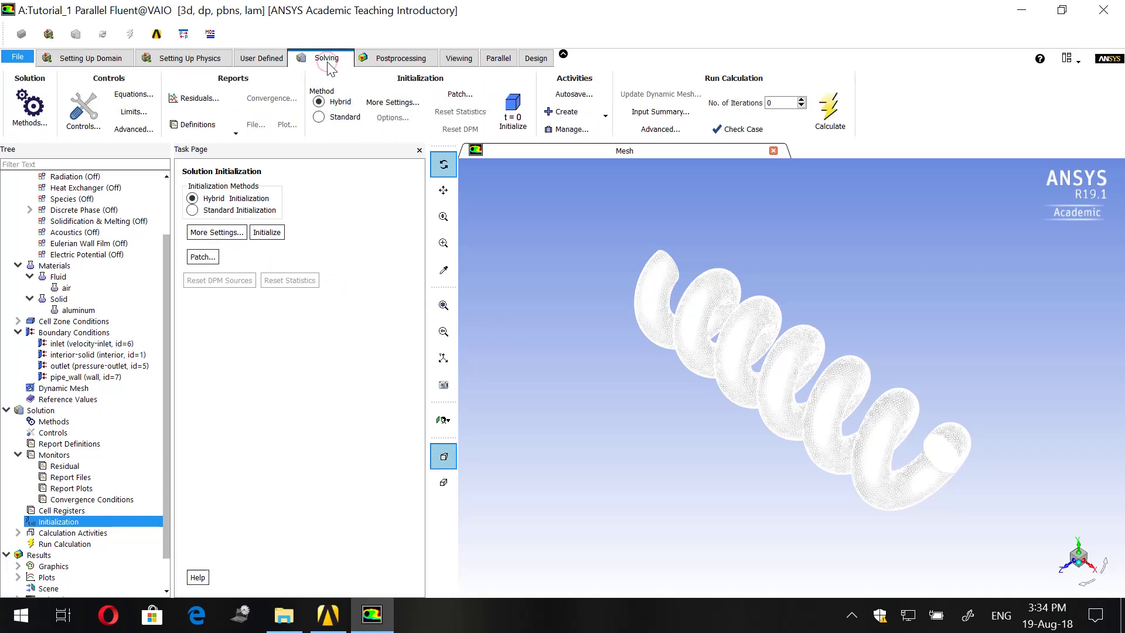
click(582, 113)
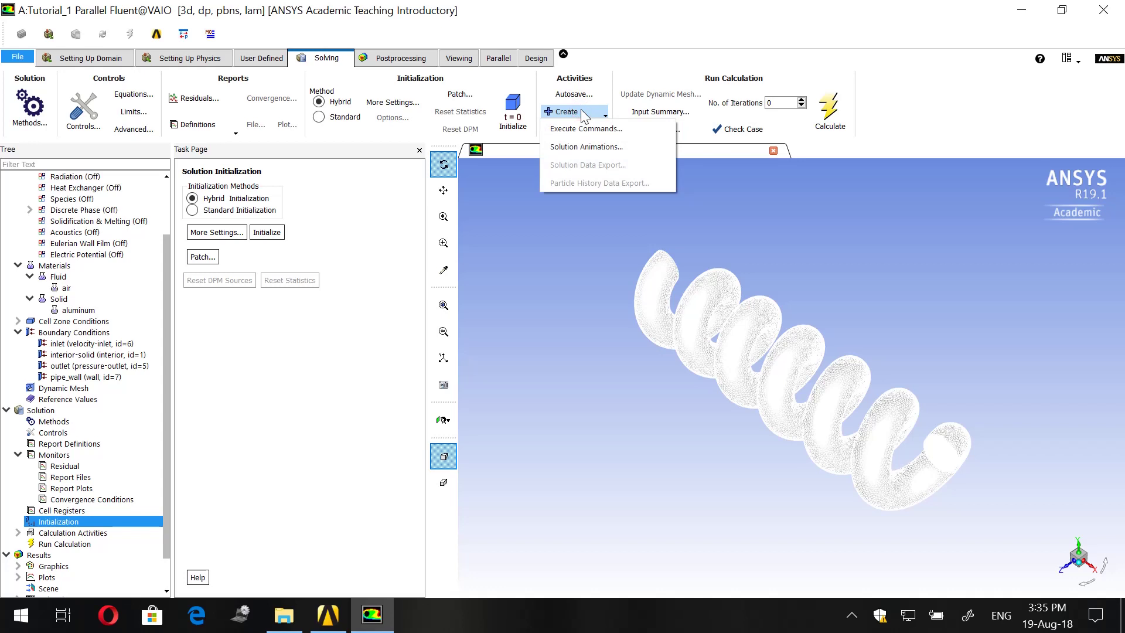
click(596, 148)
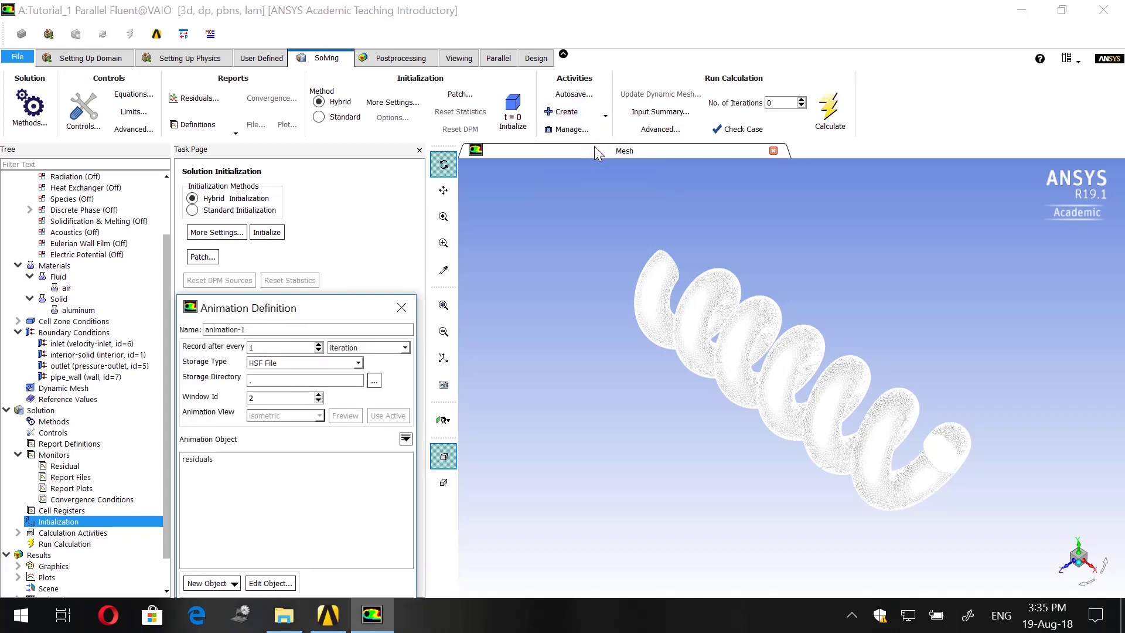
drag(274, 316, 312, 210)
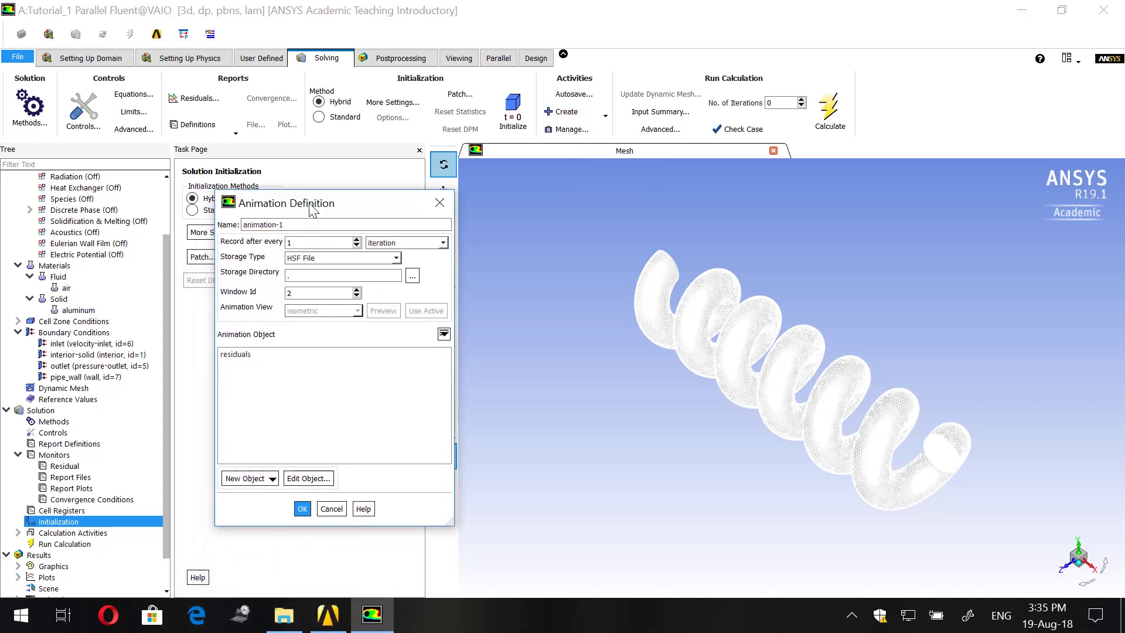
click(247, 477)
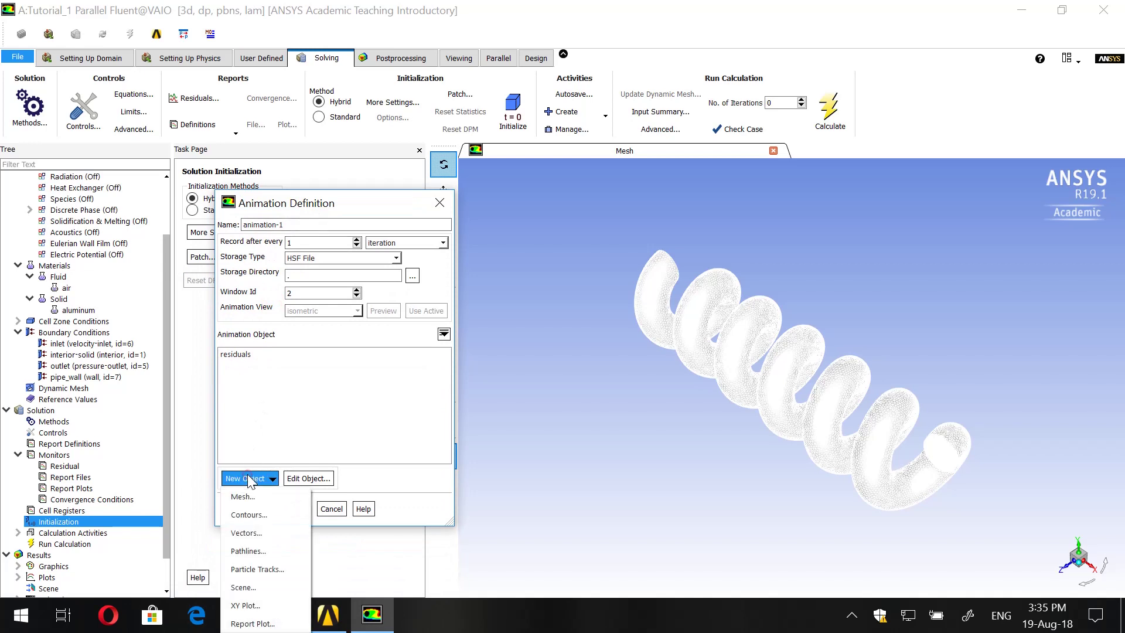
click(267, 533)
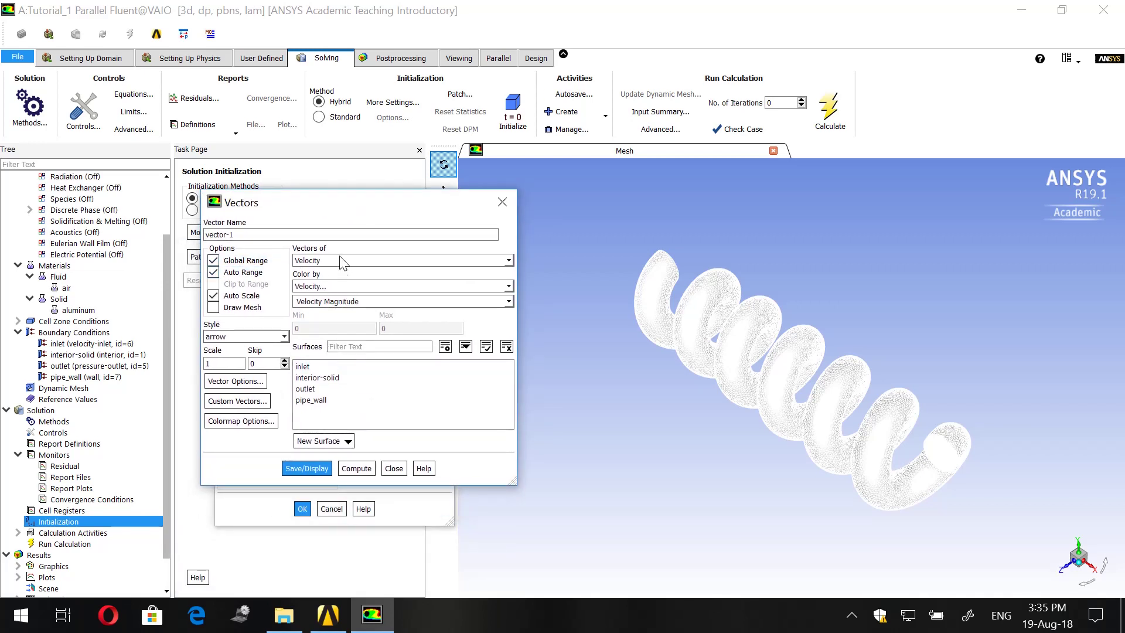
- Save and display the velocity vectors on the interior-solid surface, and confirm the animation with vector-1 as its object
click(310, 379)
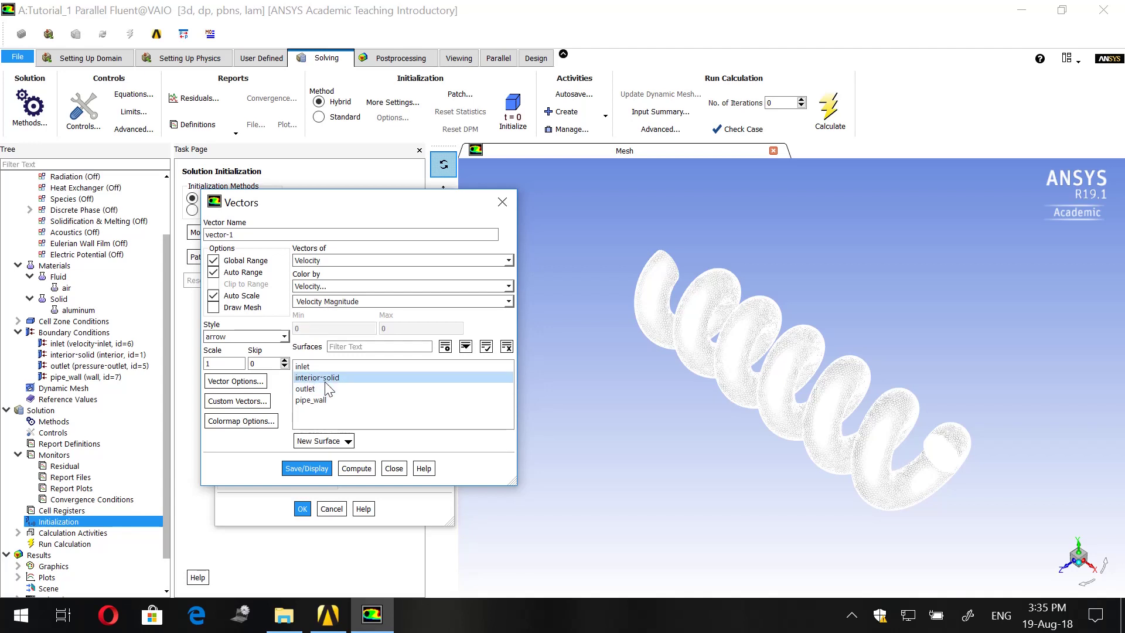
click(319, 389)
click(321, 378)
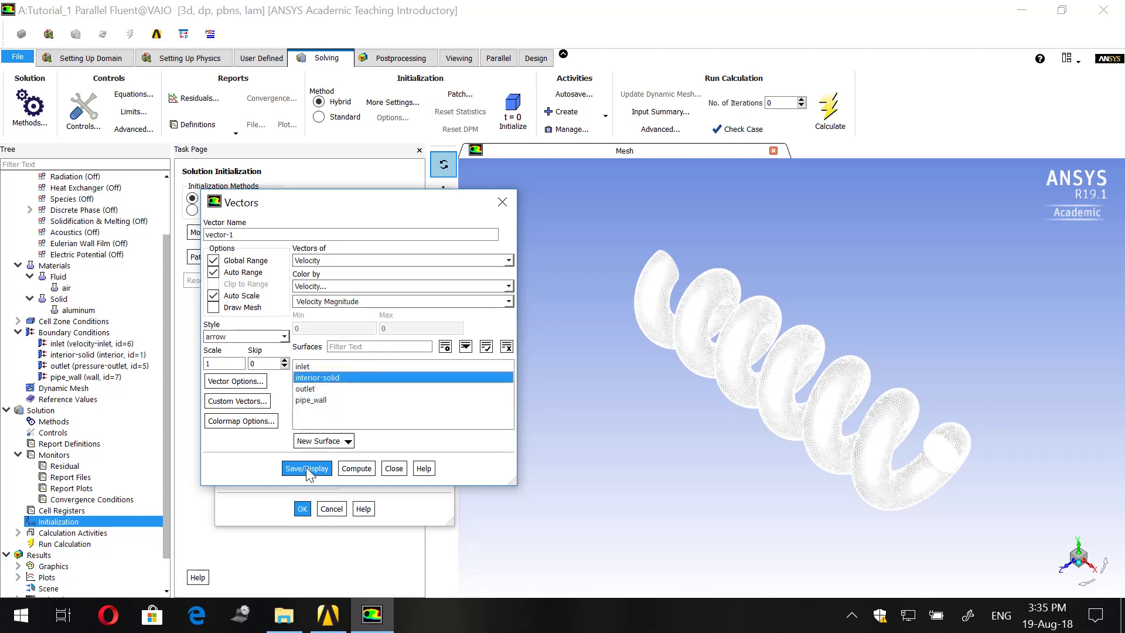
click(306, 467)
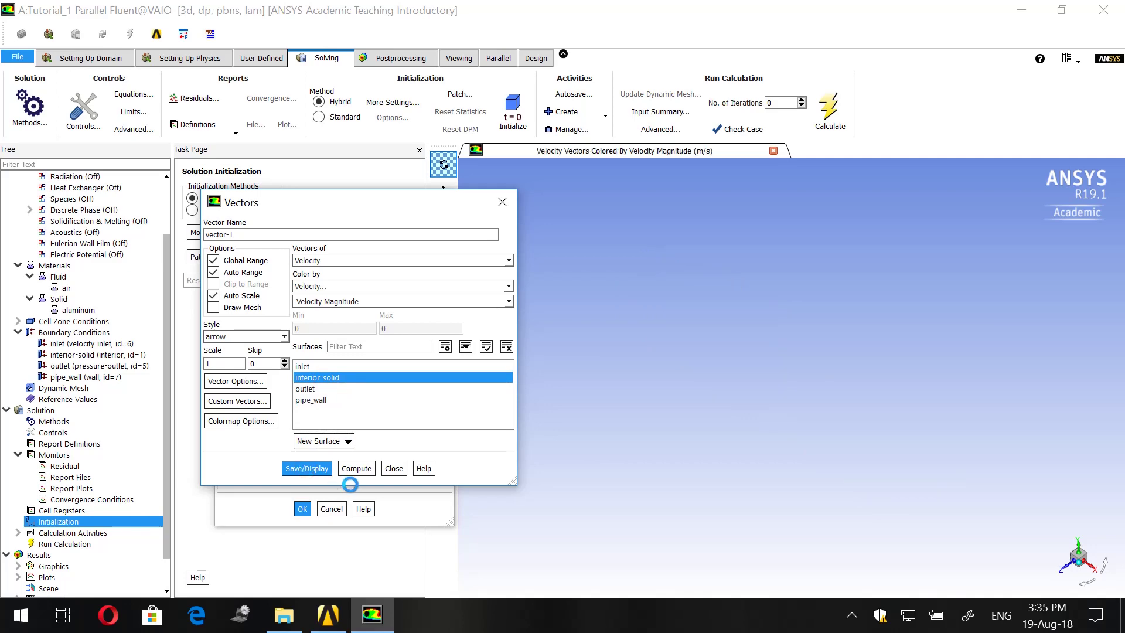
click(384, 467)
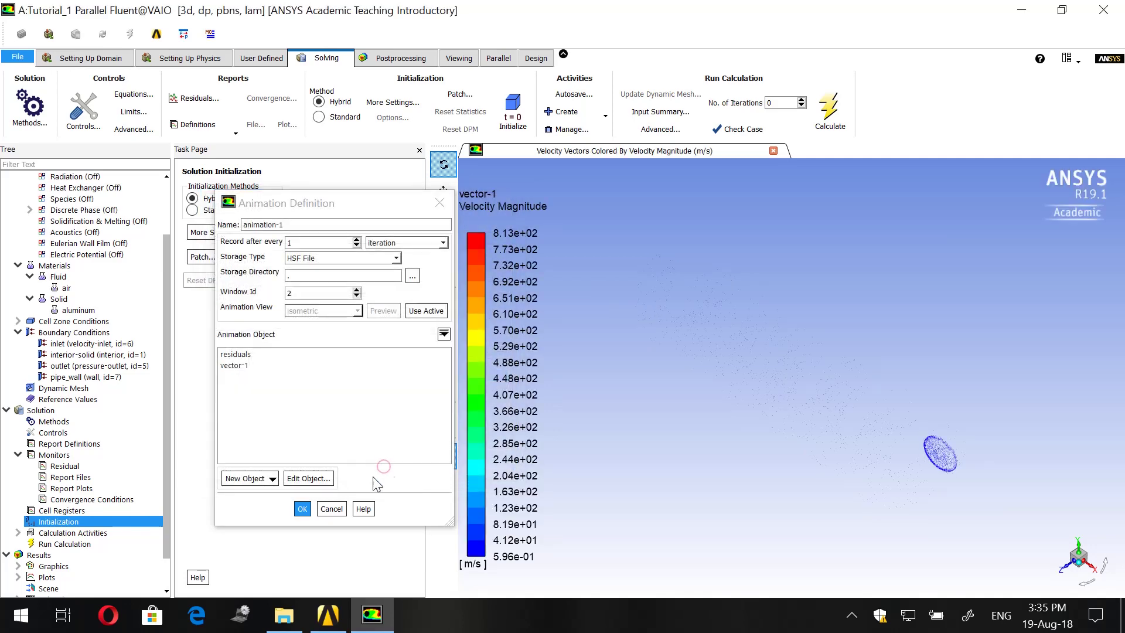
click(237, 366)
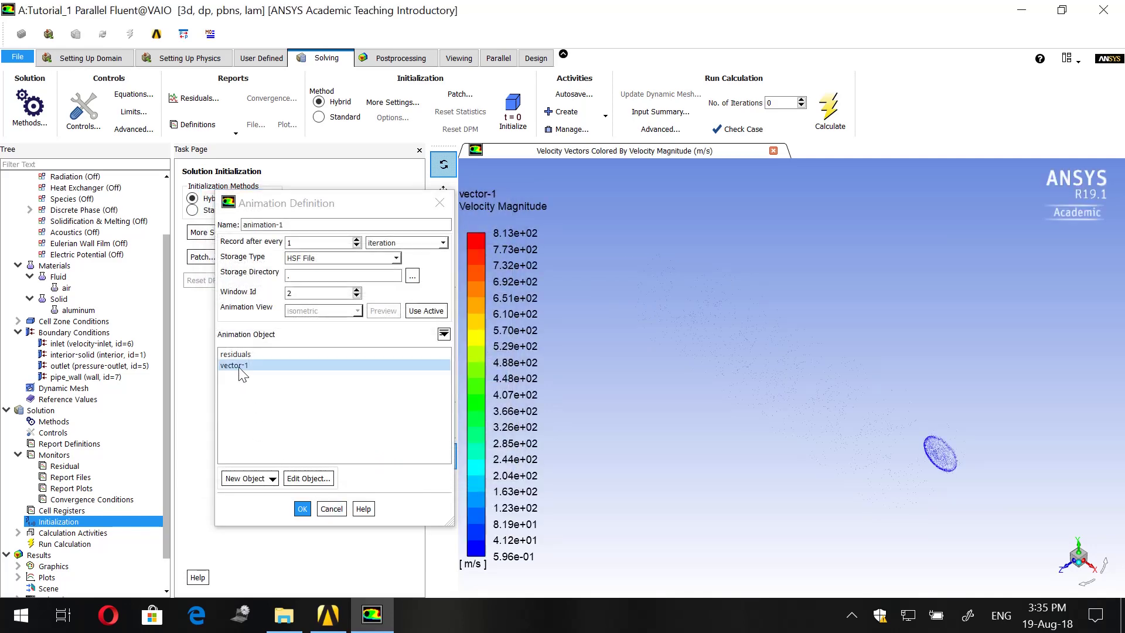
click(302, 509)
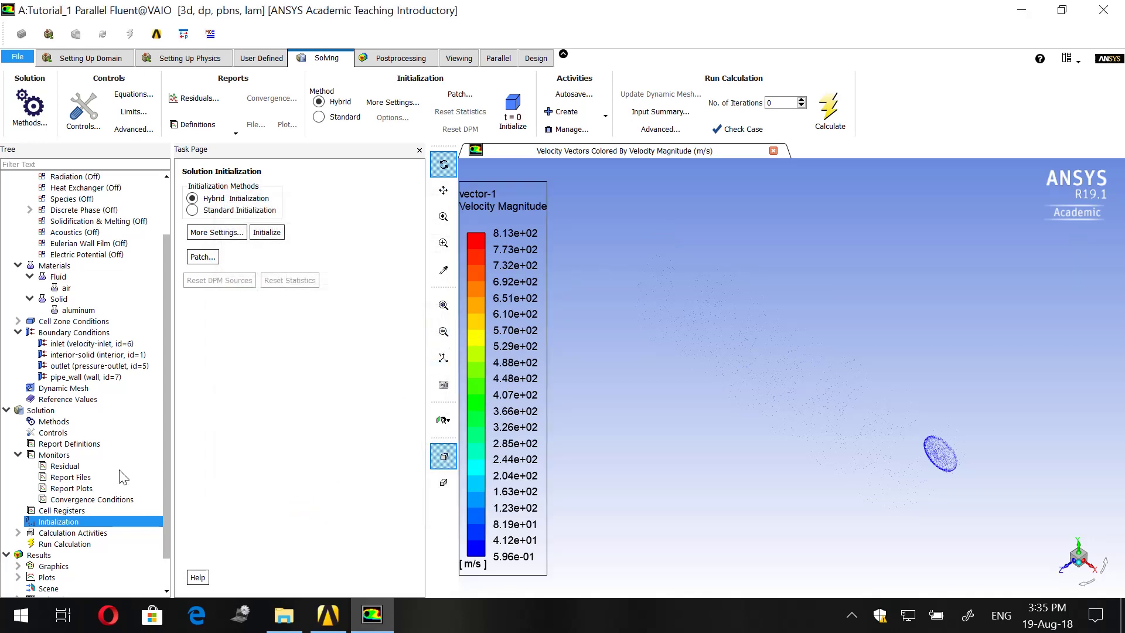
- Set the number of iterations to 100 and start the calculation
click(90, 542)
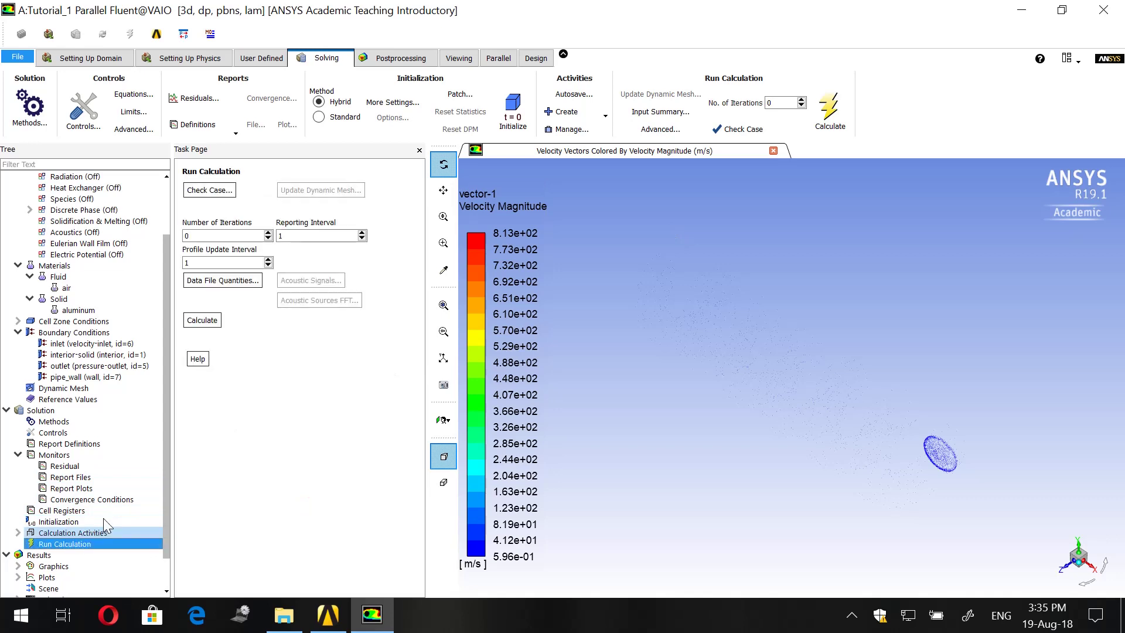
double_click(245, 236)
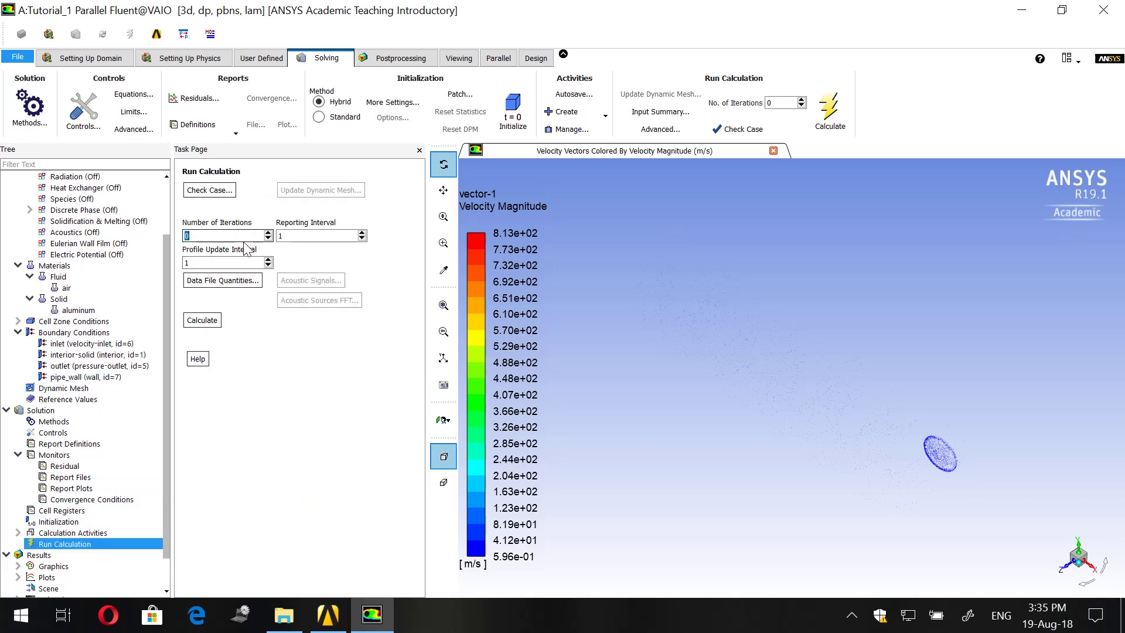
text(12)
key(BackSpace)
text(00)
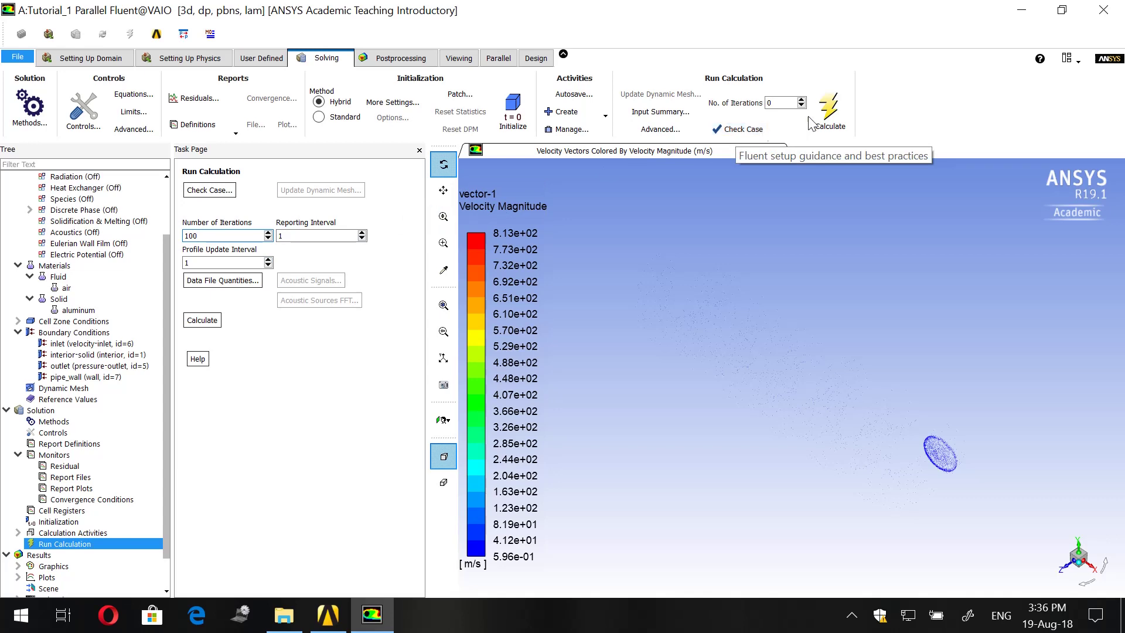
click(839, 109)
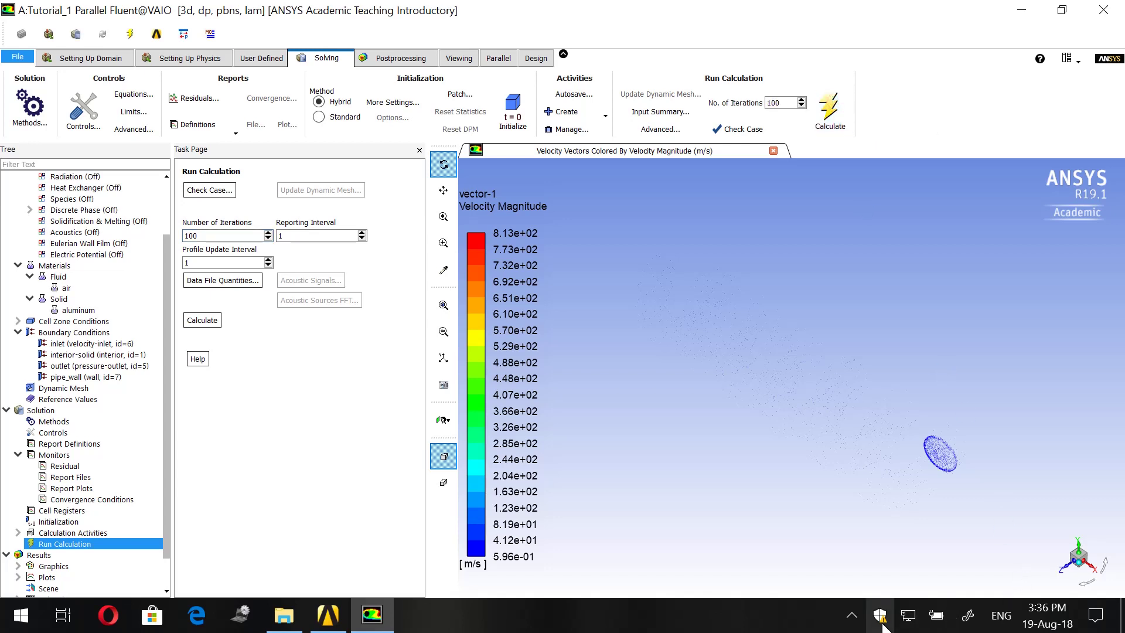
click(852, 615)
click(880, 549)
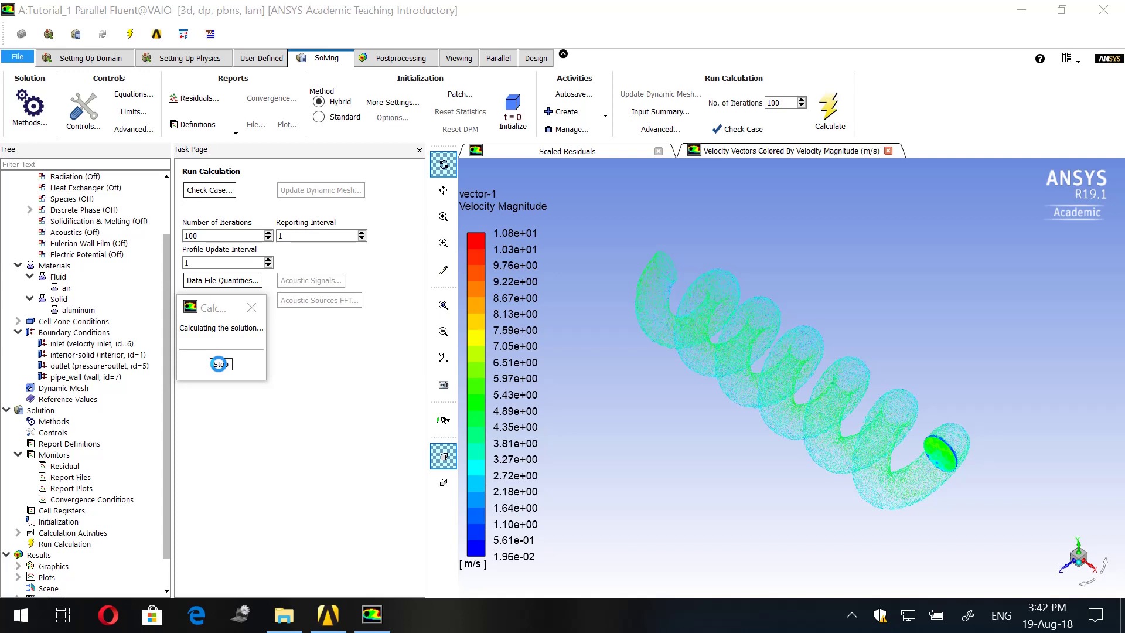
- Stop the running calculation and bring up the velocity vectors plot colored by velocity magnitude
click(218, 364)
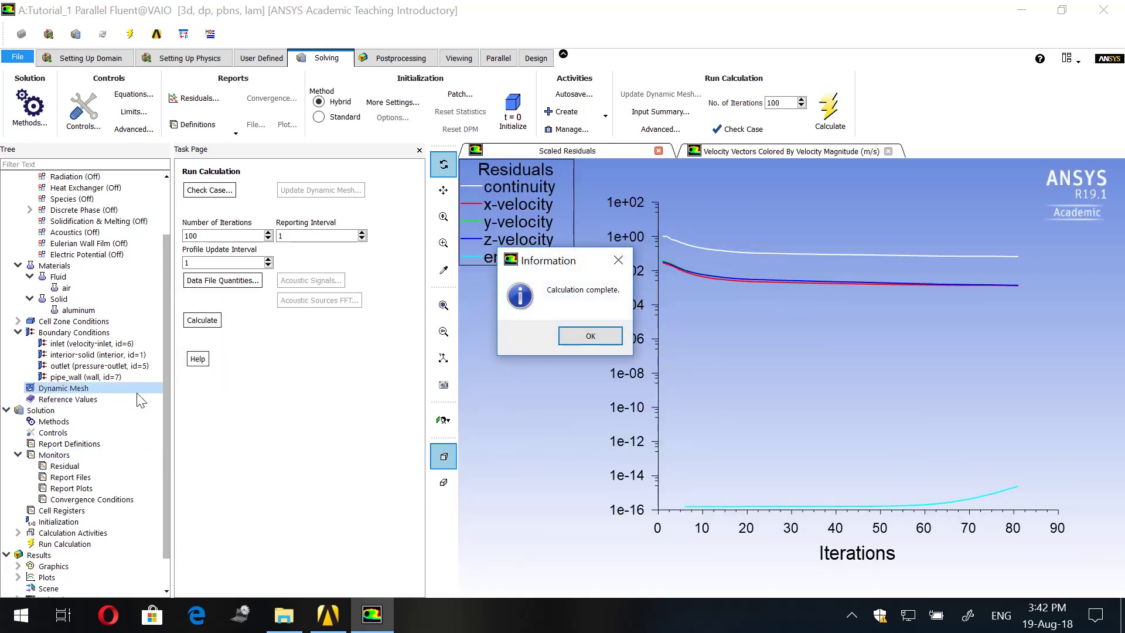
click(590, 336)
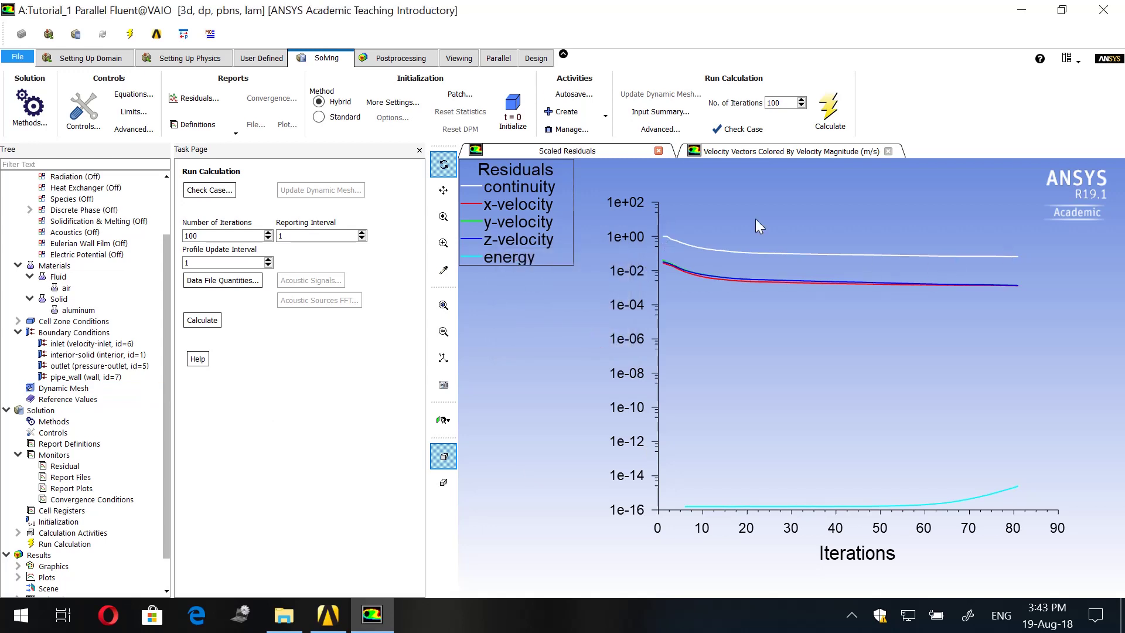
click(736, 153)
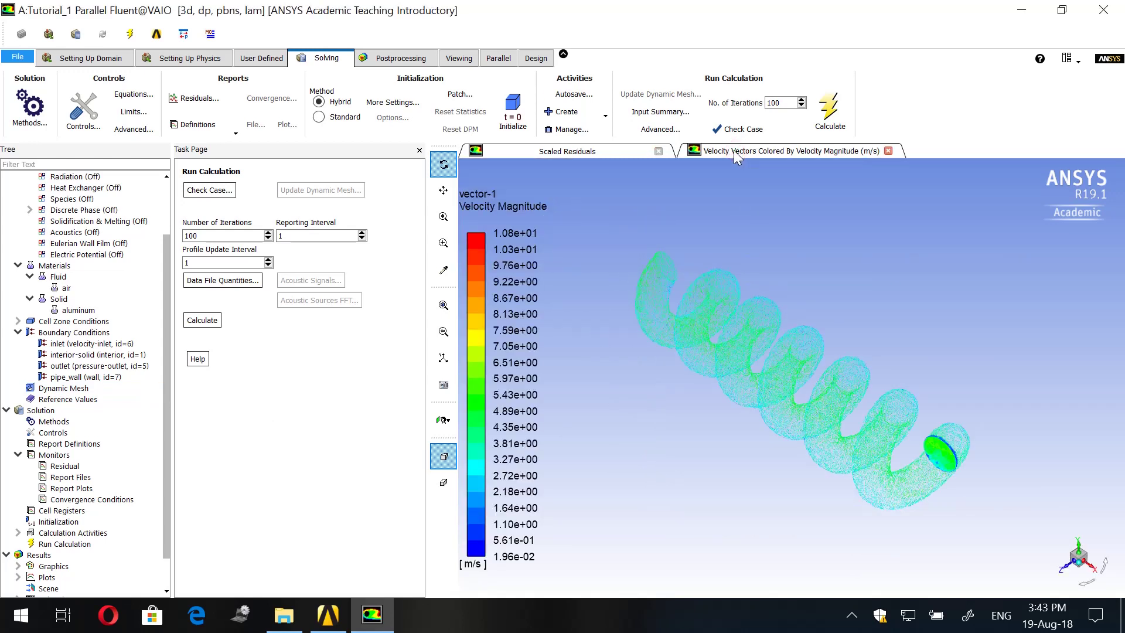
- Open the Solution Animation Playback from the results animations and play the animation-1 sequence forward in the graphics window
scroll(108, 494, down, 1)
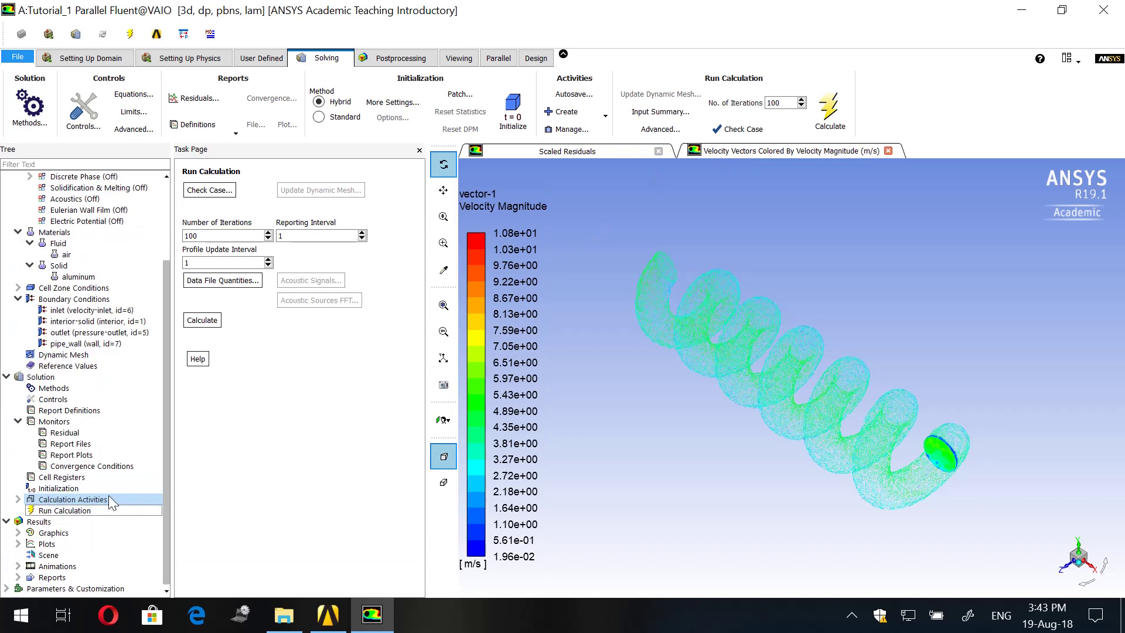
double_click(57, 566)
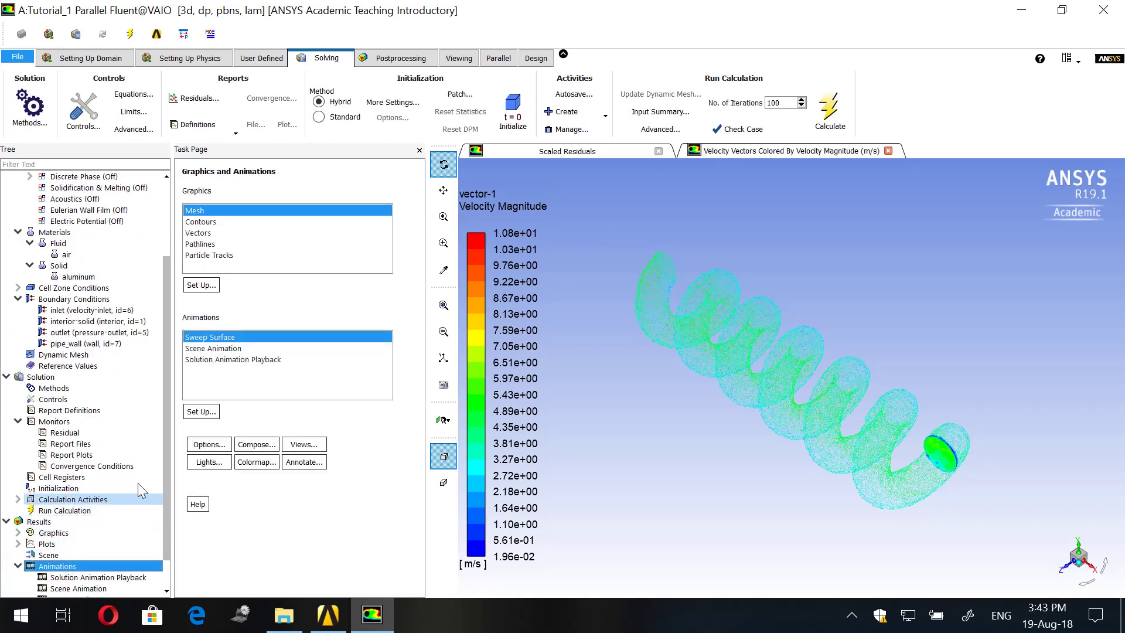
click(228, 361)
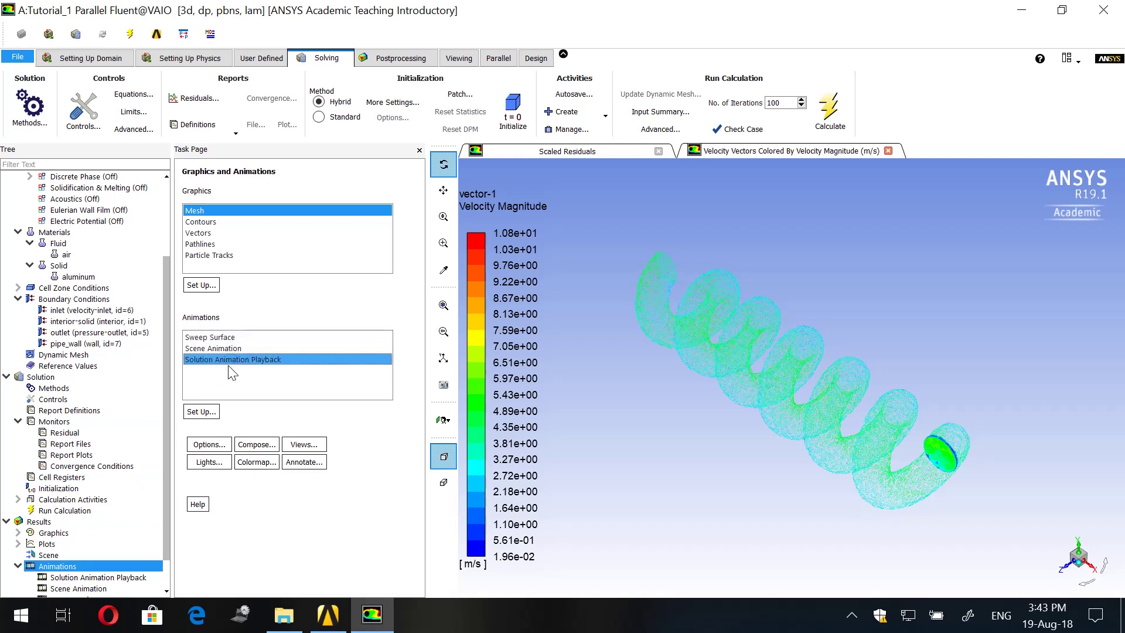
double_click(229, 362)
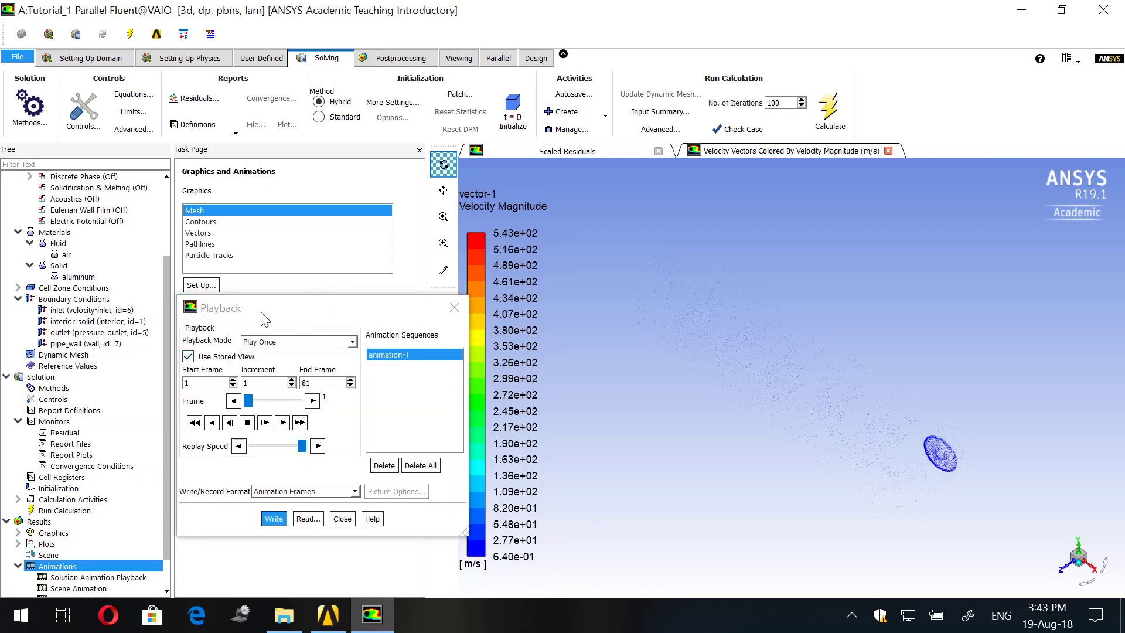
drag(263, 319, 276, 220)
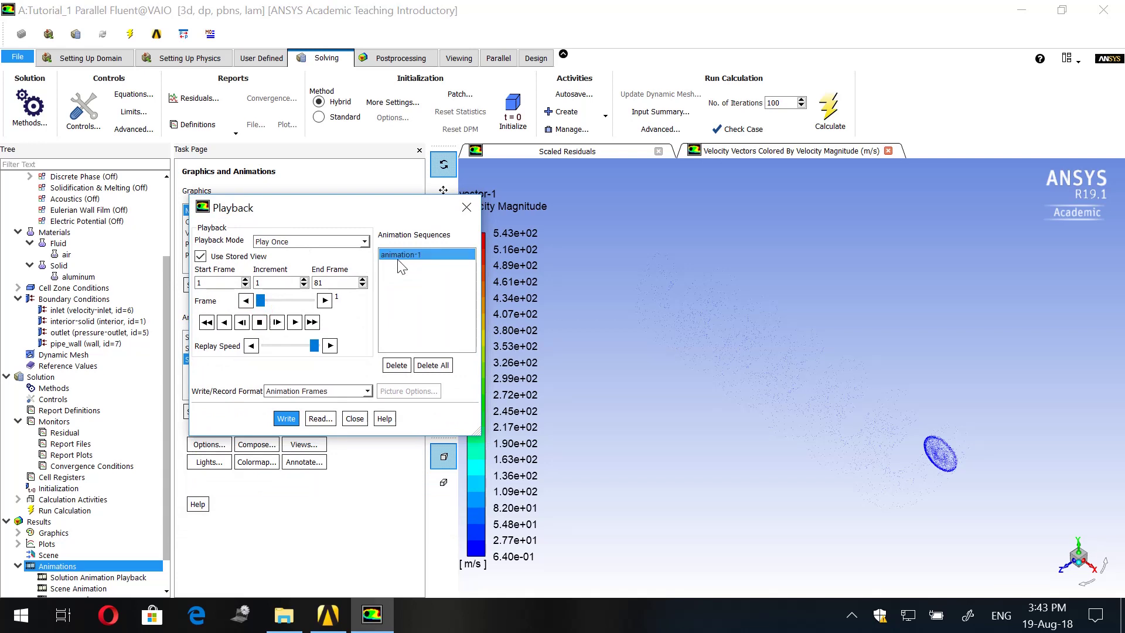
click(295, 322)
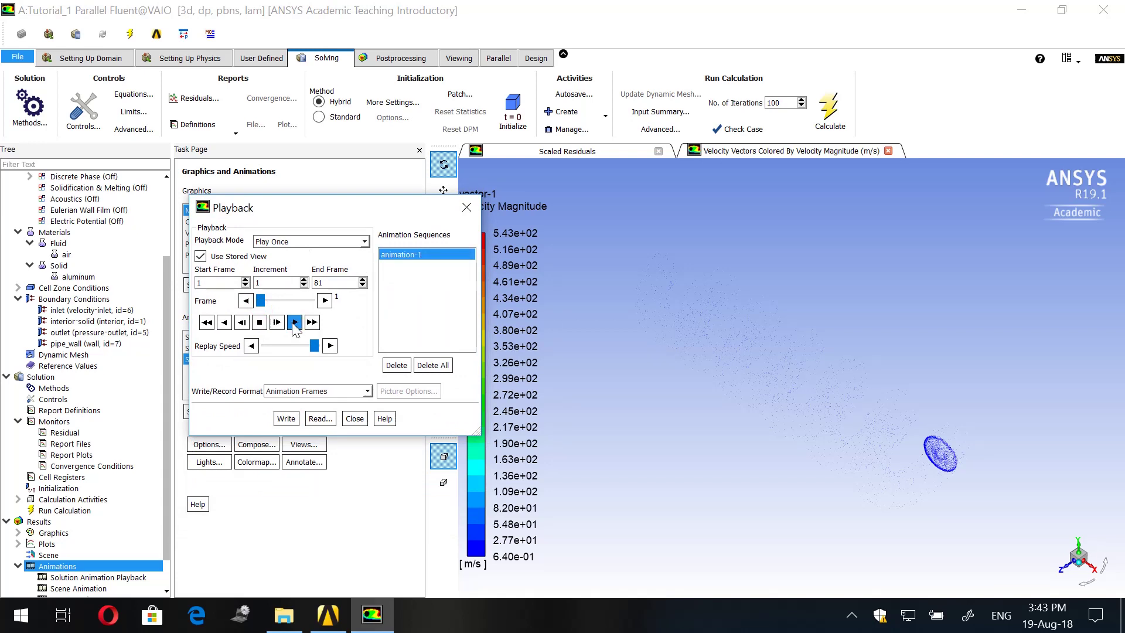
drag(313, 215, 267, 216)
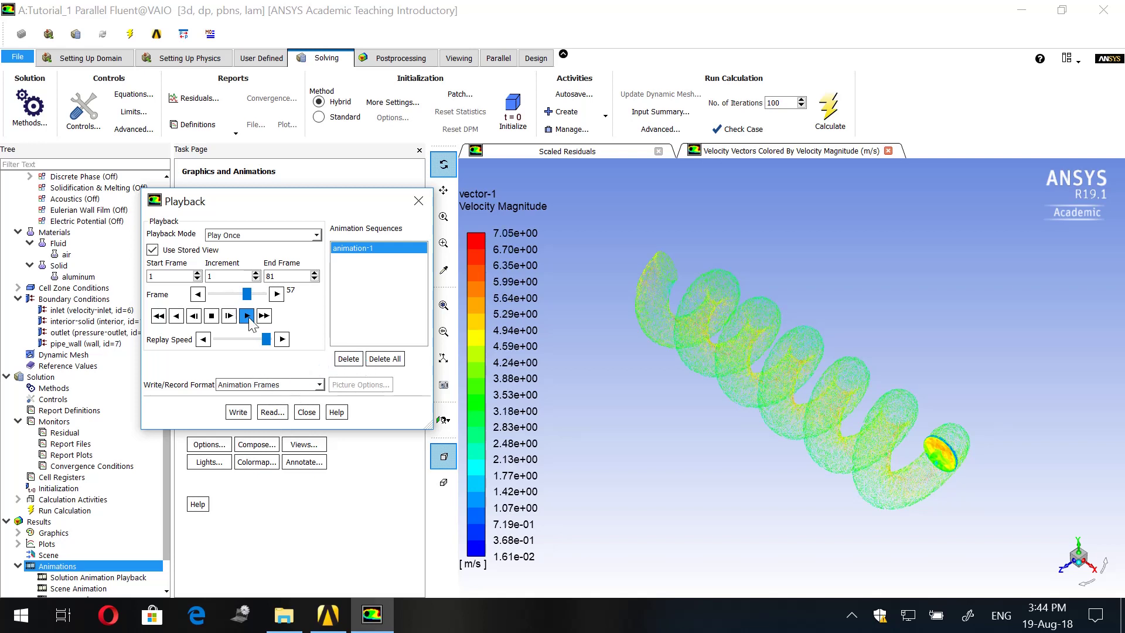
click(851, 614)
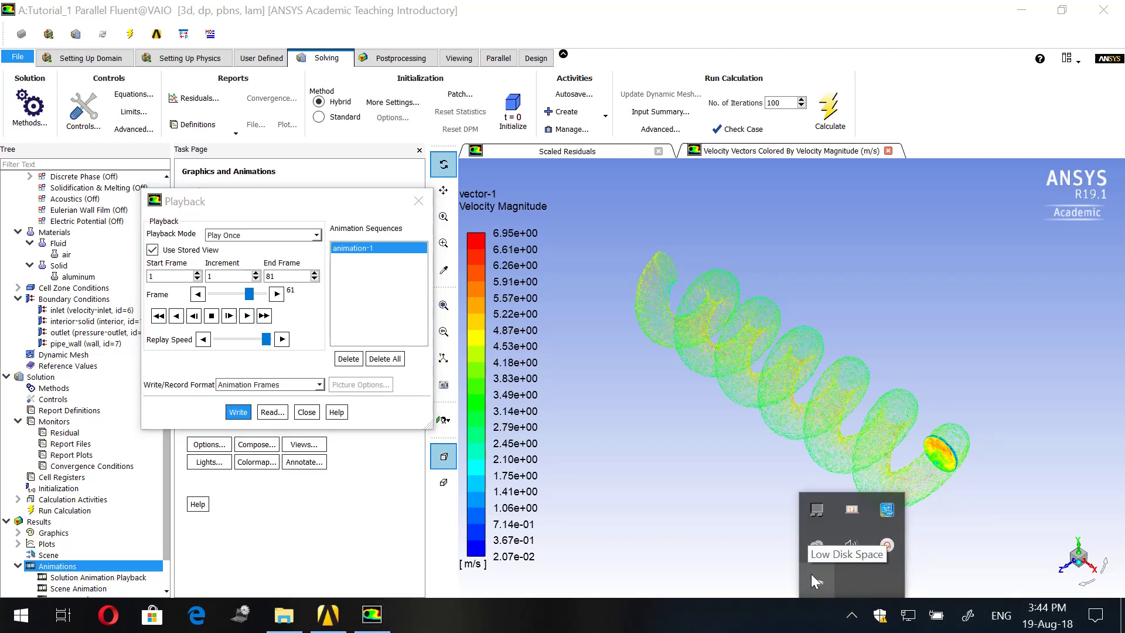
click(887, 546)
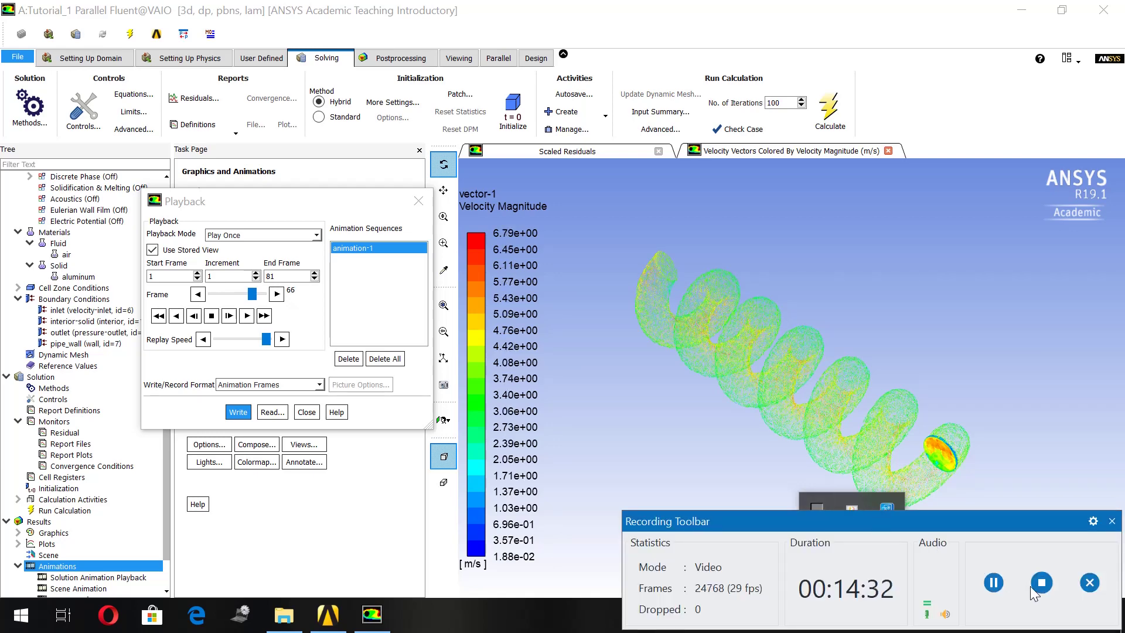